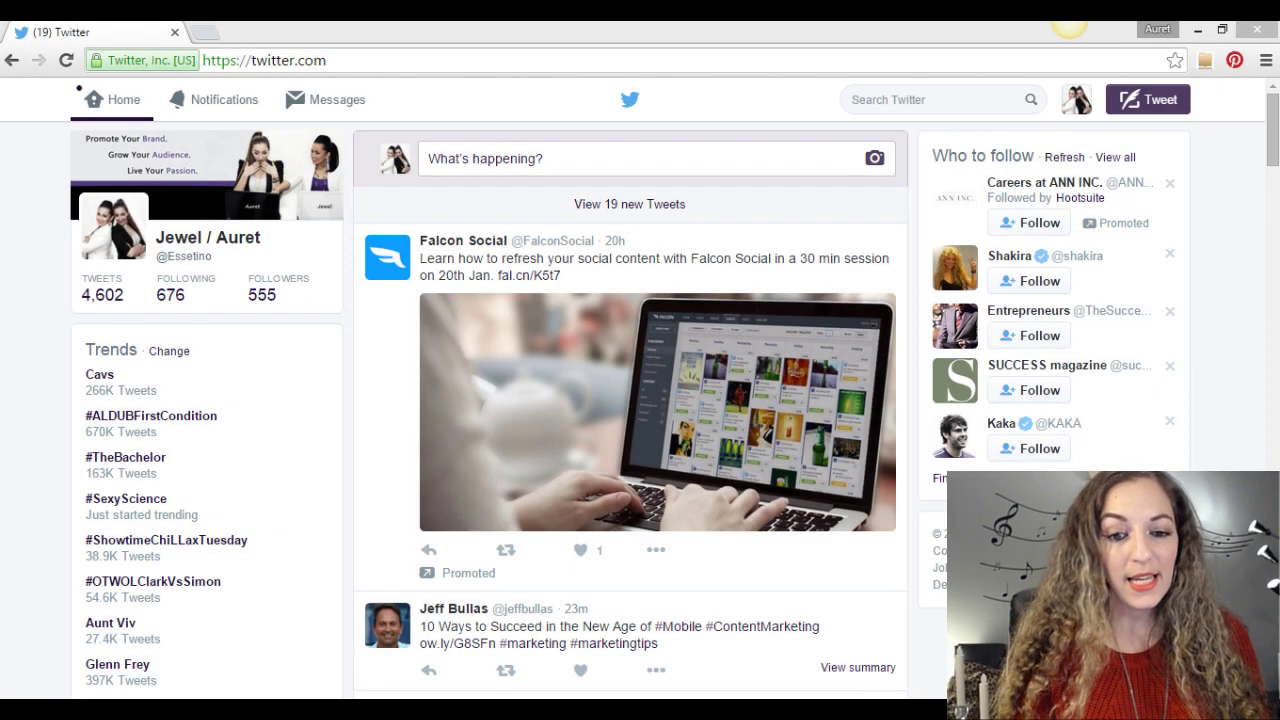
# Step: Load the new tweets at the top of the home timeline and look over the follow suggestions
pyautogui.click(1275, 145)
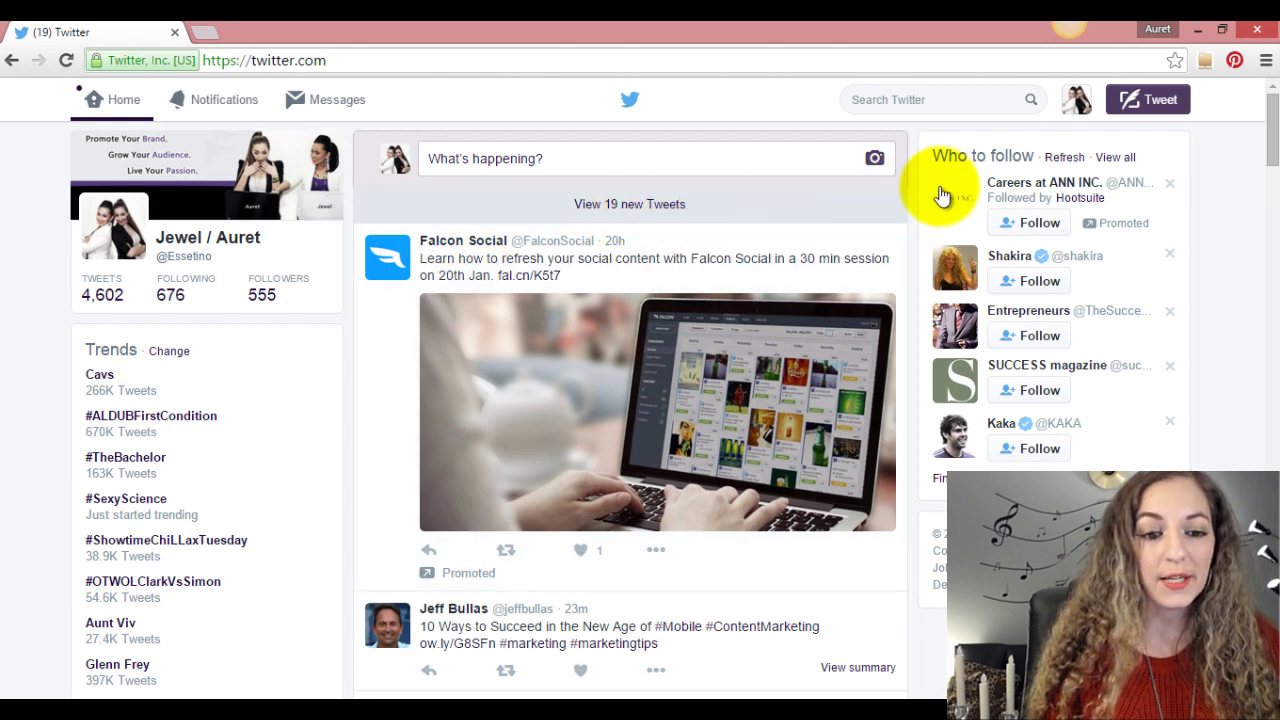
pyautogui.click(641, 208)
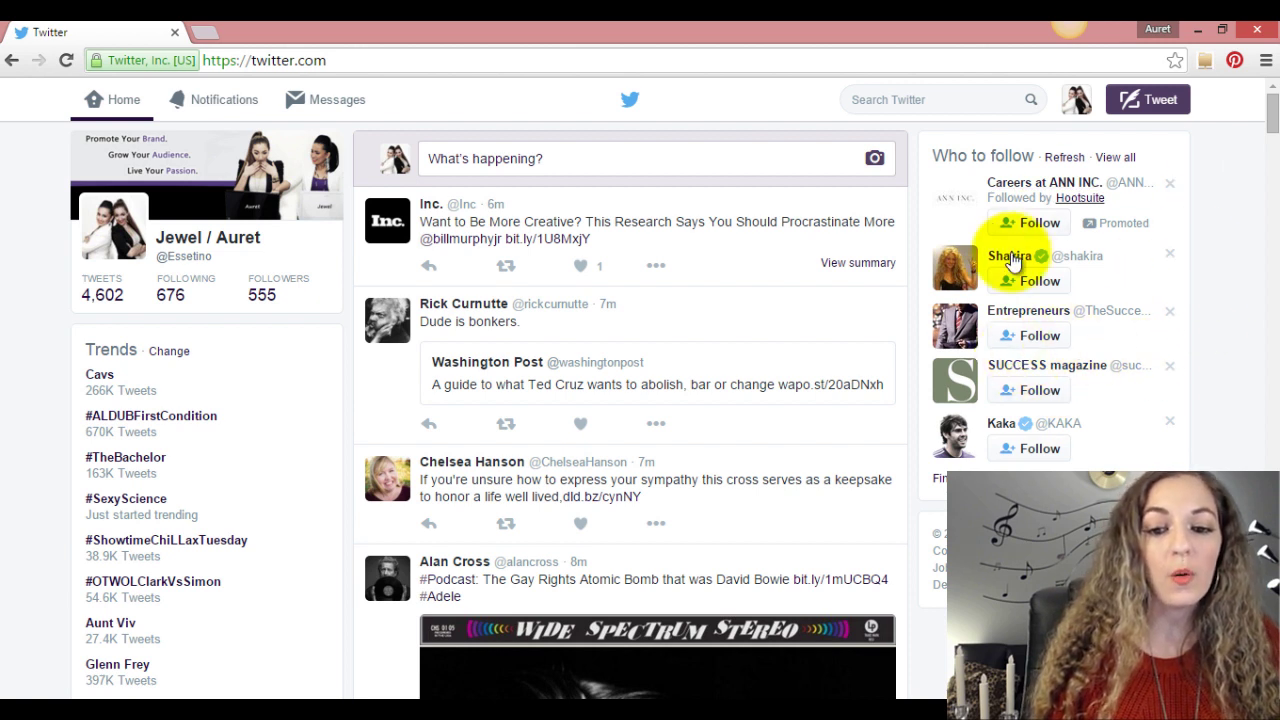
pyautogui.moveTo(943, 370)
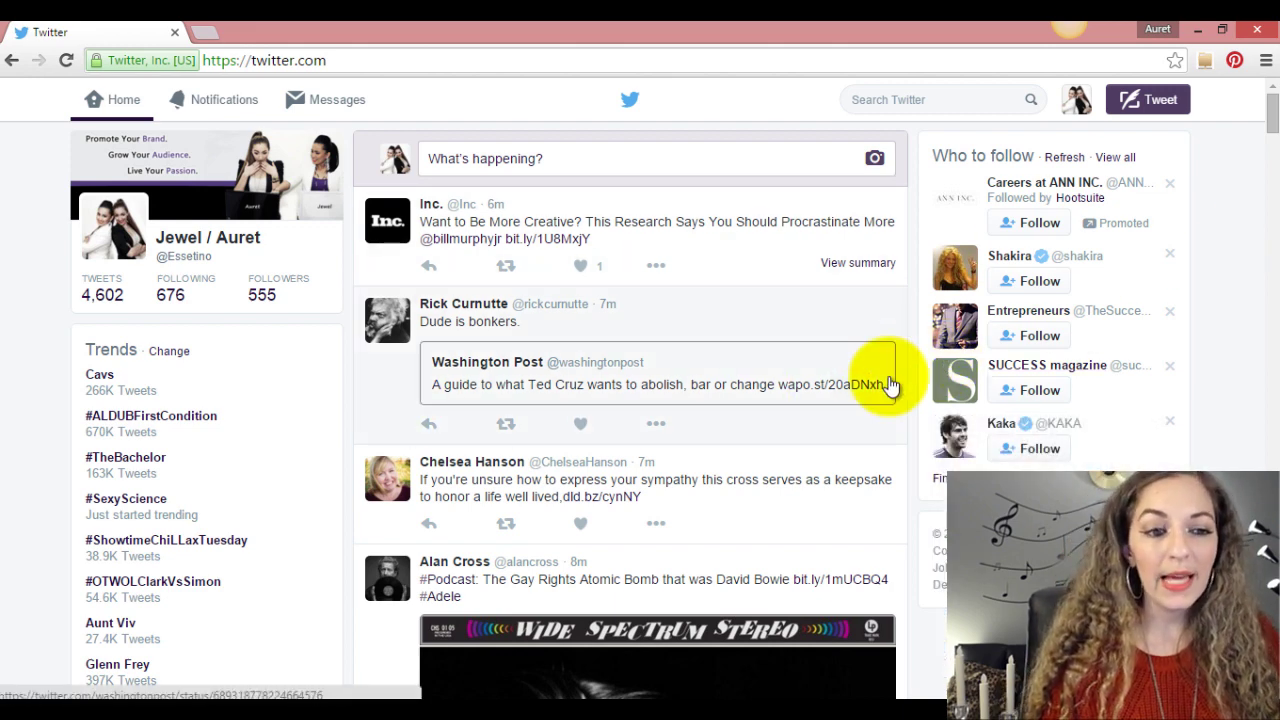
# Step: View the notifications and the direct messages list, ending back on the home timeline
pyautogui.click(226, 102)
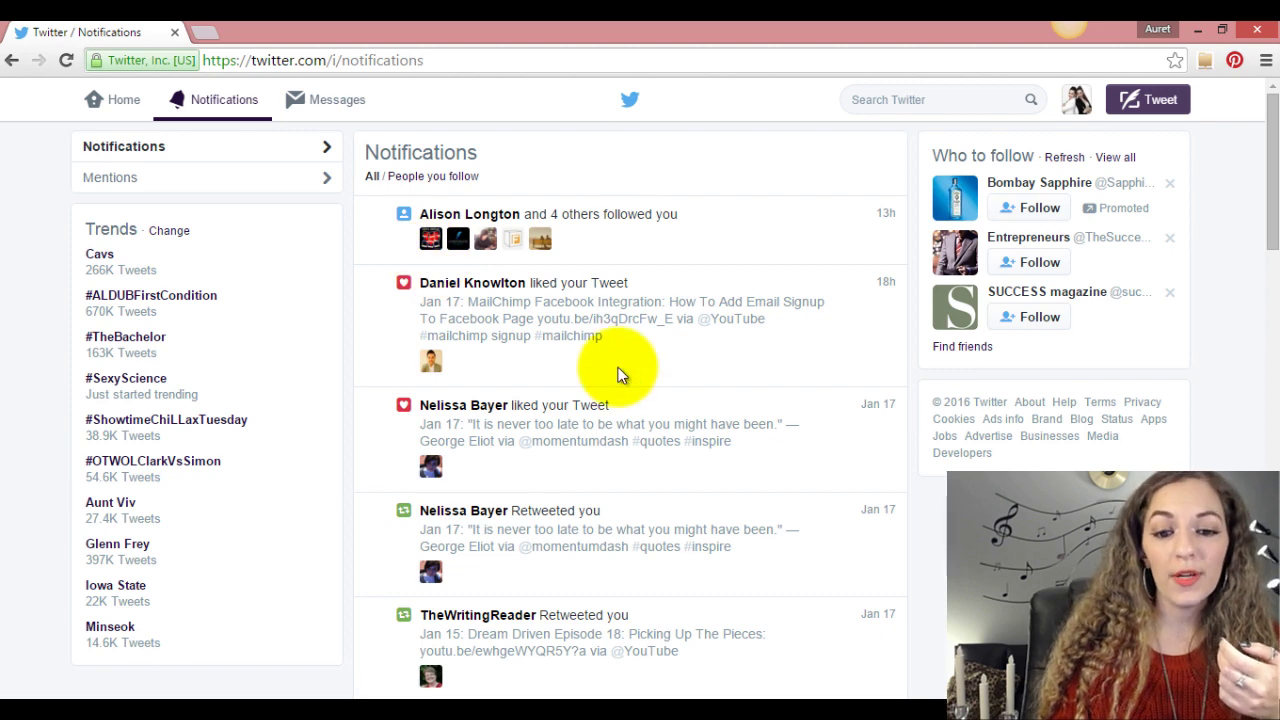
pyautogui.click(337, 100)
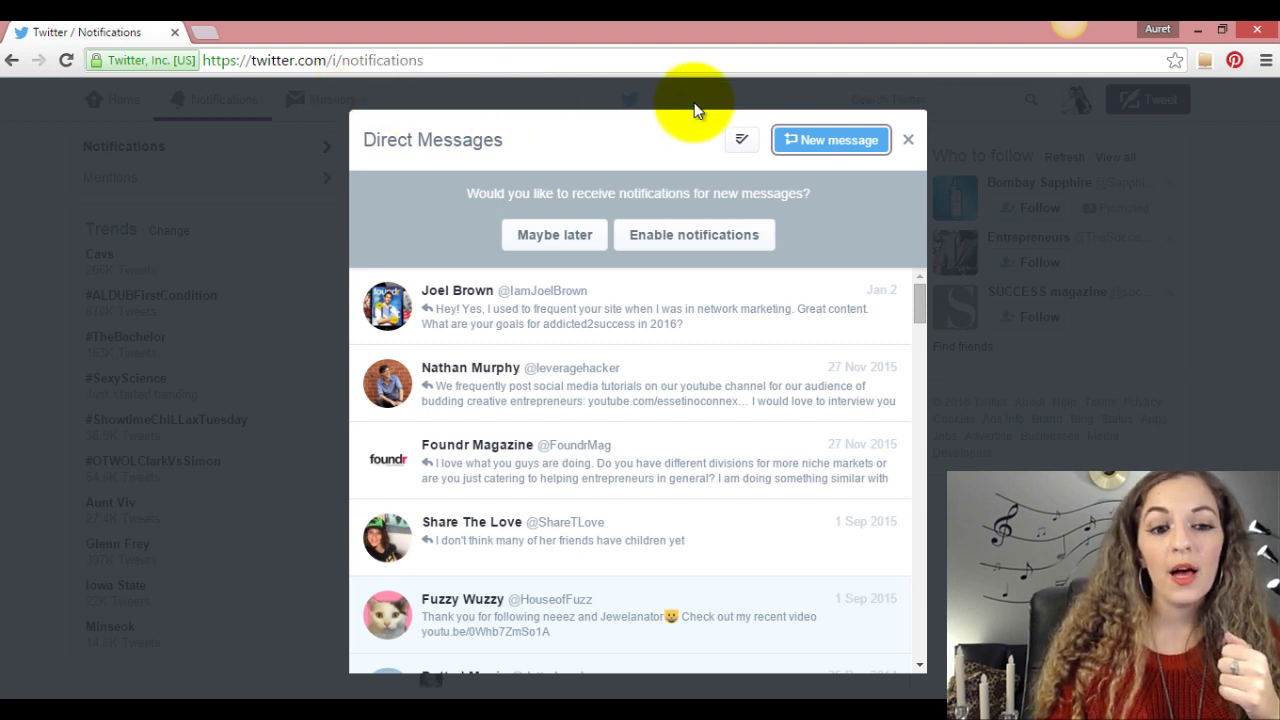
pyautogui.click(906, 139)
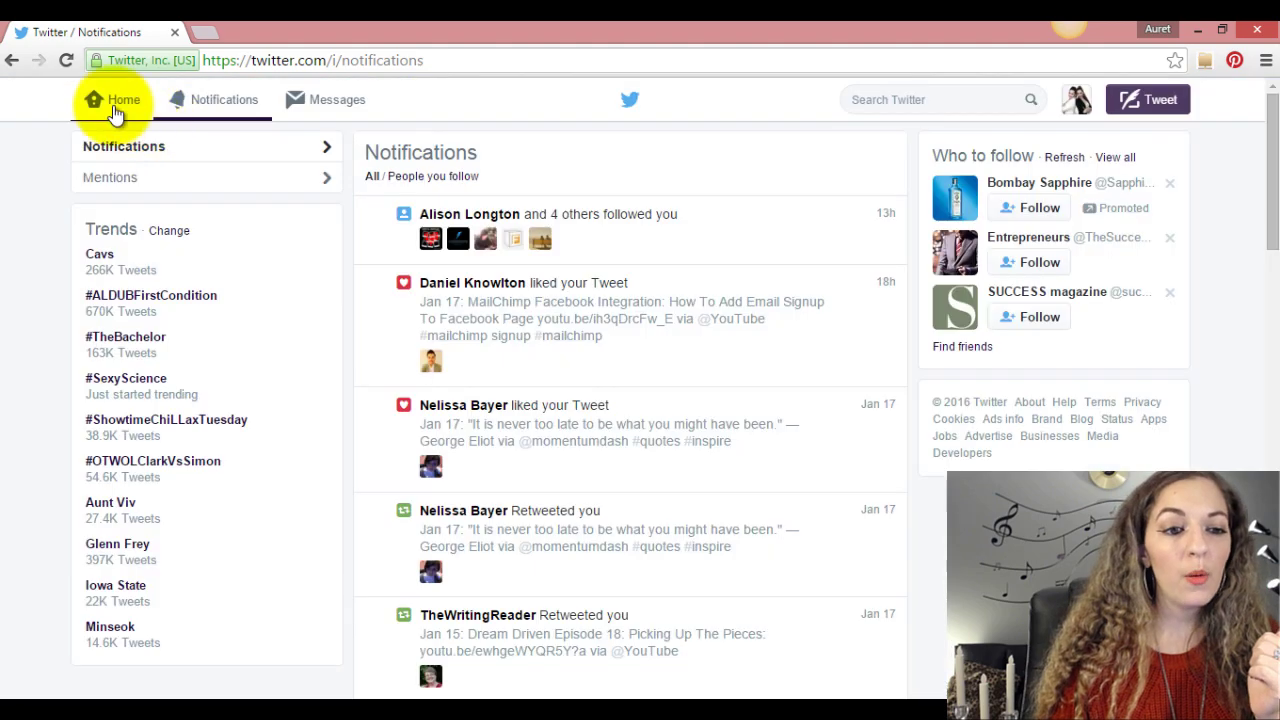
pyautogui.click(116, 113)
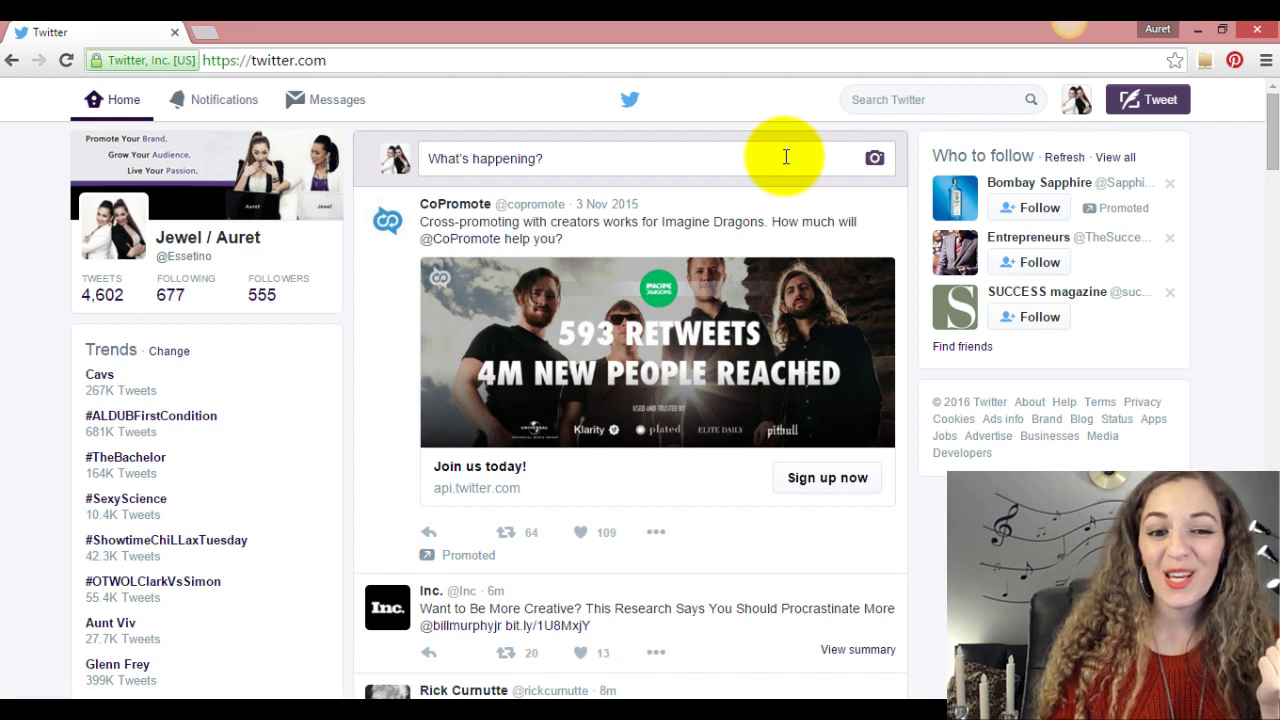
# Step: Open the tweet composer to examine its remaining-character counter, and close it without writing anything
pyautogui.click(786, 157)
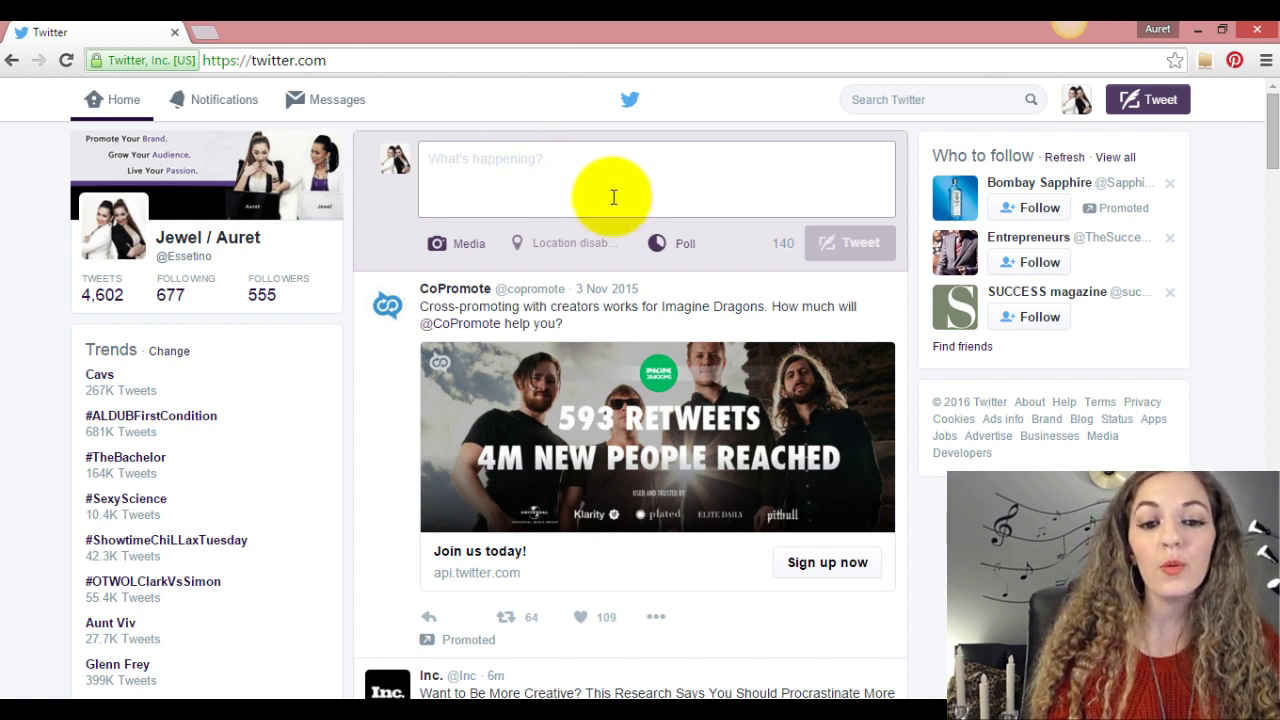
pyautogui.doubleClick(780, 243)
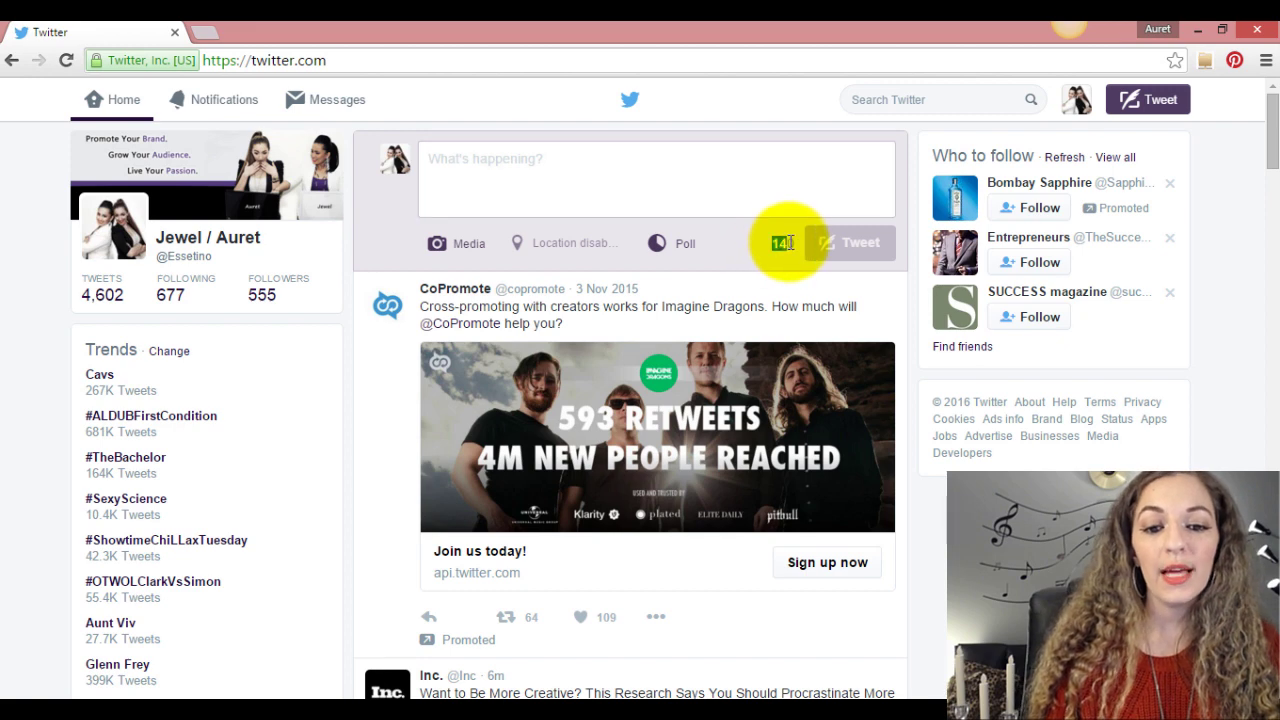
pyautogui.click(790, 245)
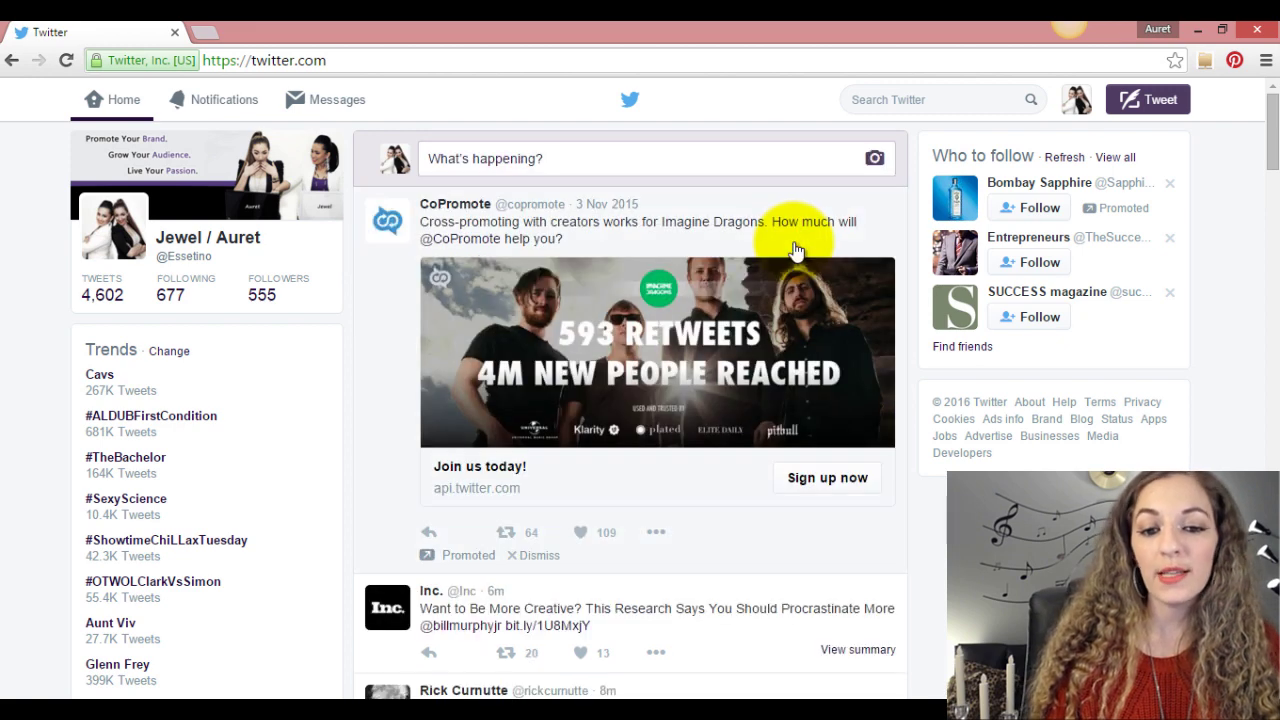
# Step: Compose and post a tweet reading "This is a test tweet." from the home timeline
pyautogui.click(760, 160)
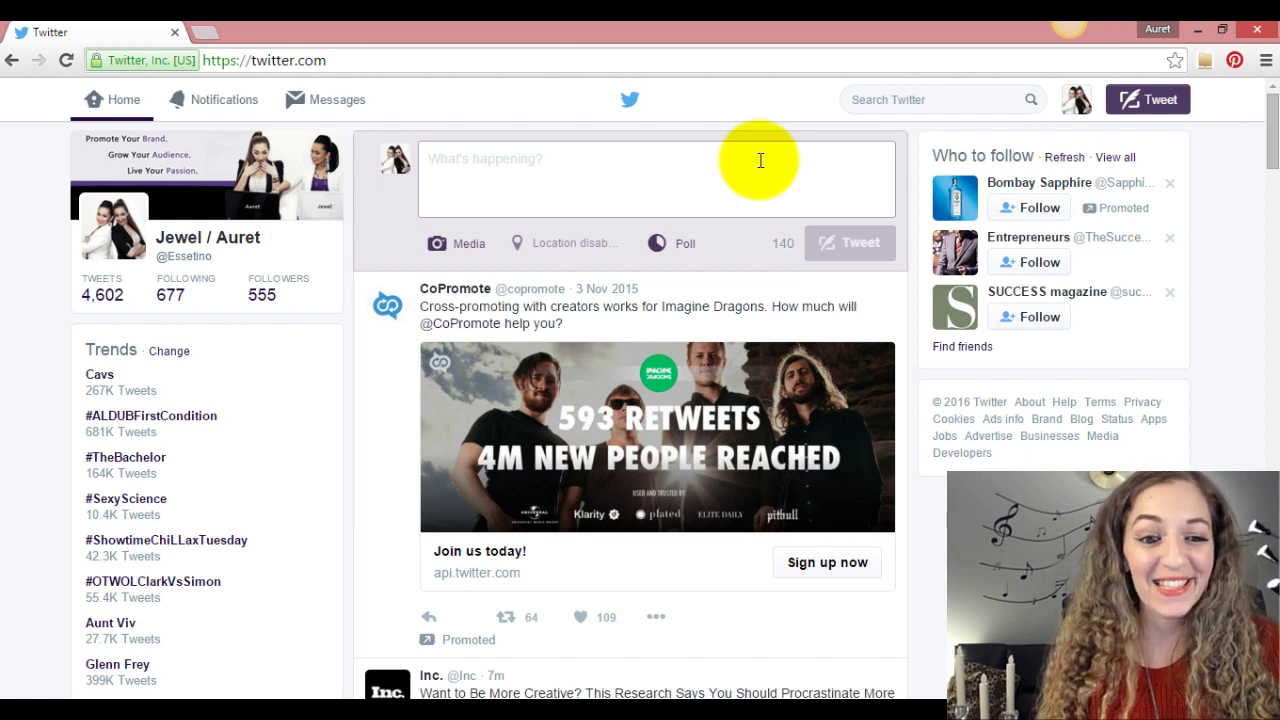
pyautogui.write('This')
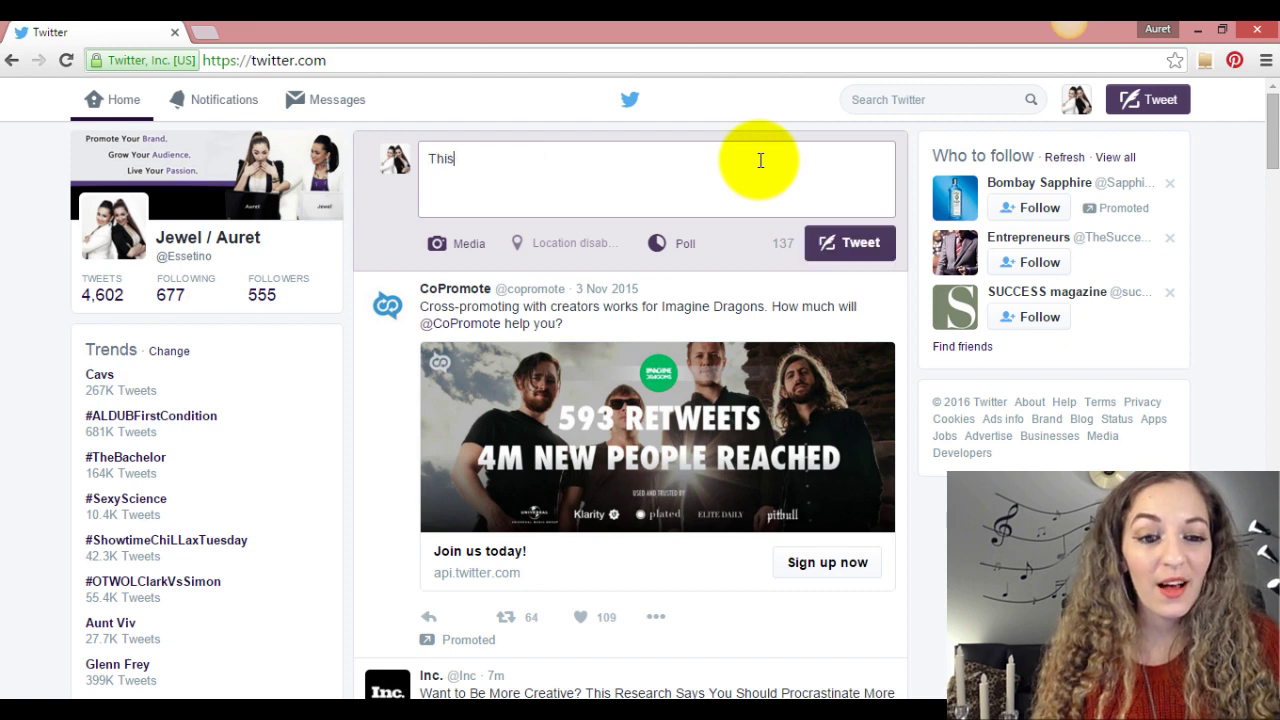
pyautogui.write(' is a test w')
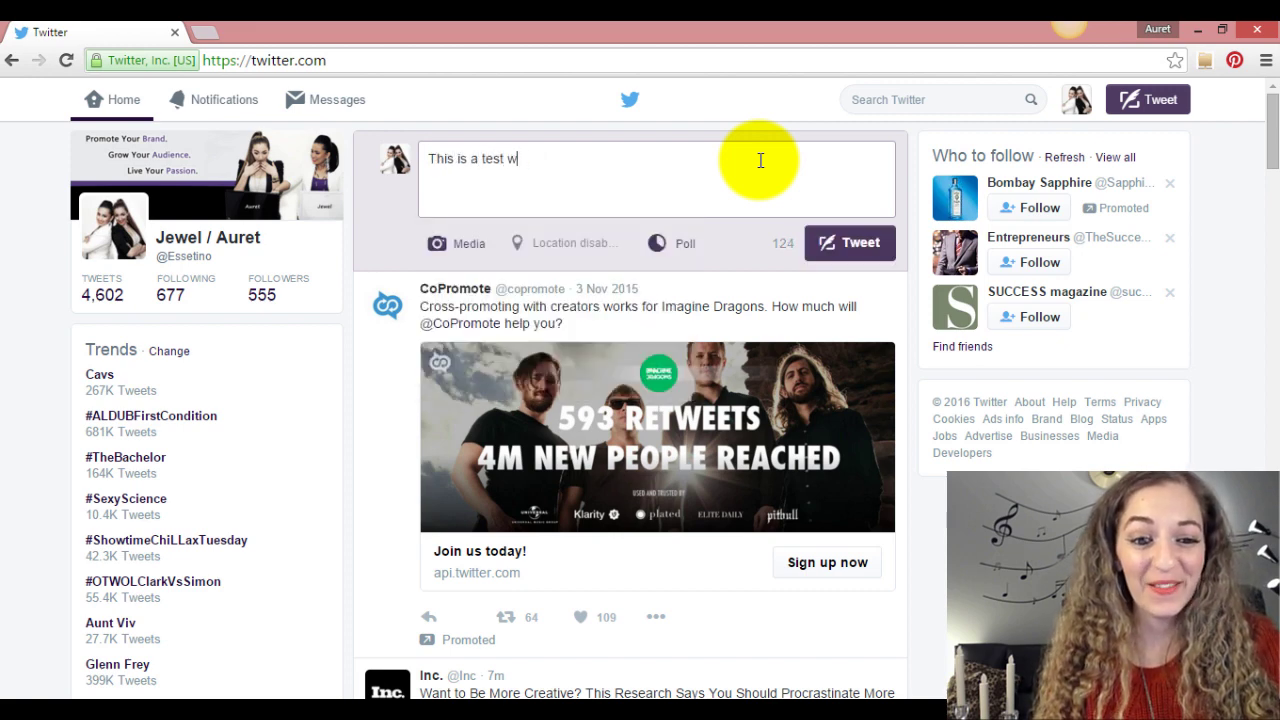
pyautogui.press('BackSpace')
pyautogui.write('tweet f')
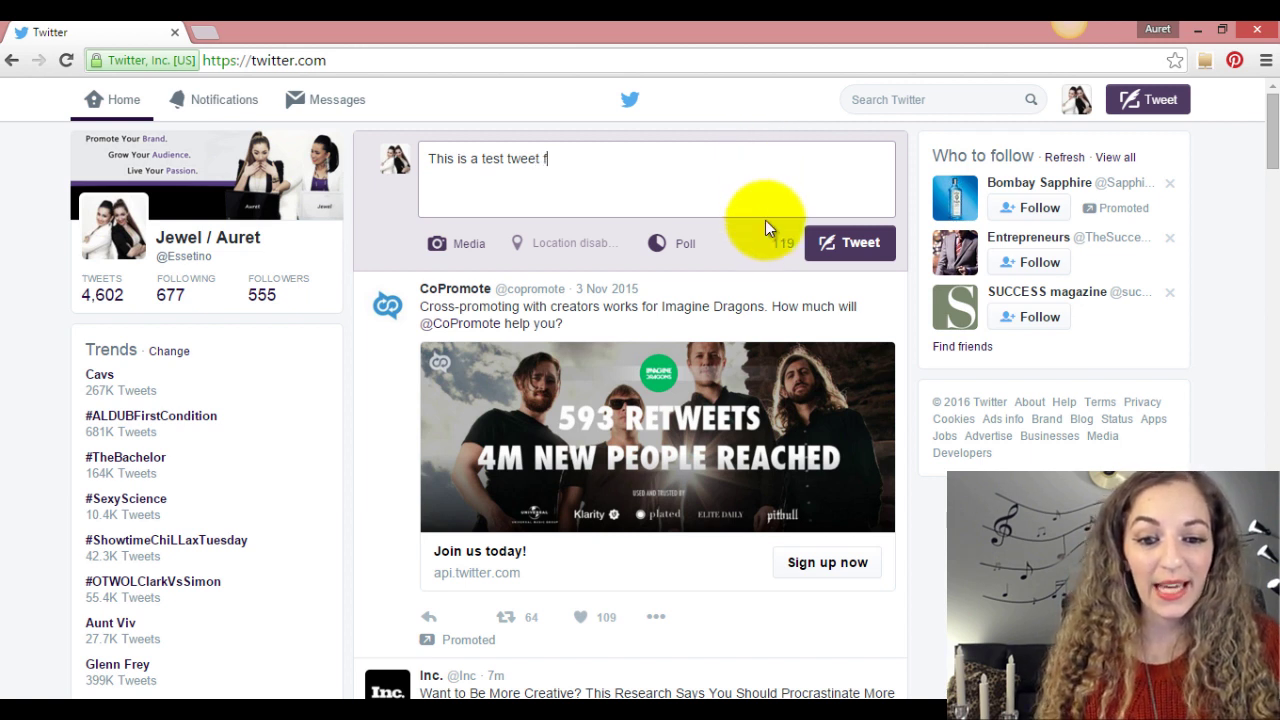
pyautogui.write('edswafeweafewafewafewafeaw')
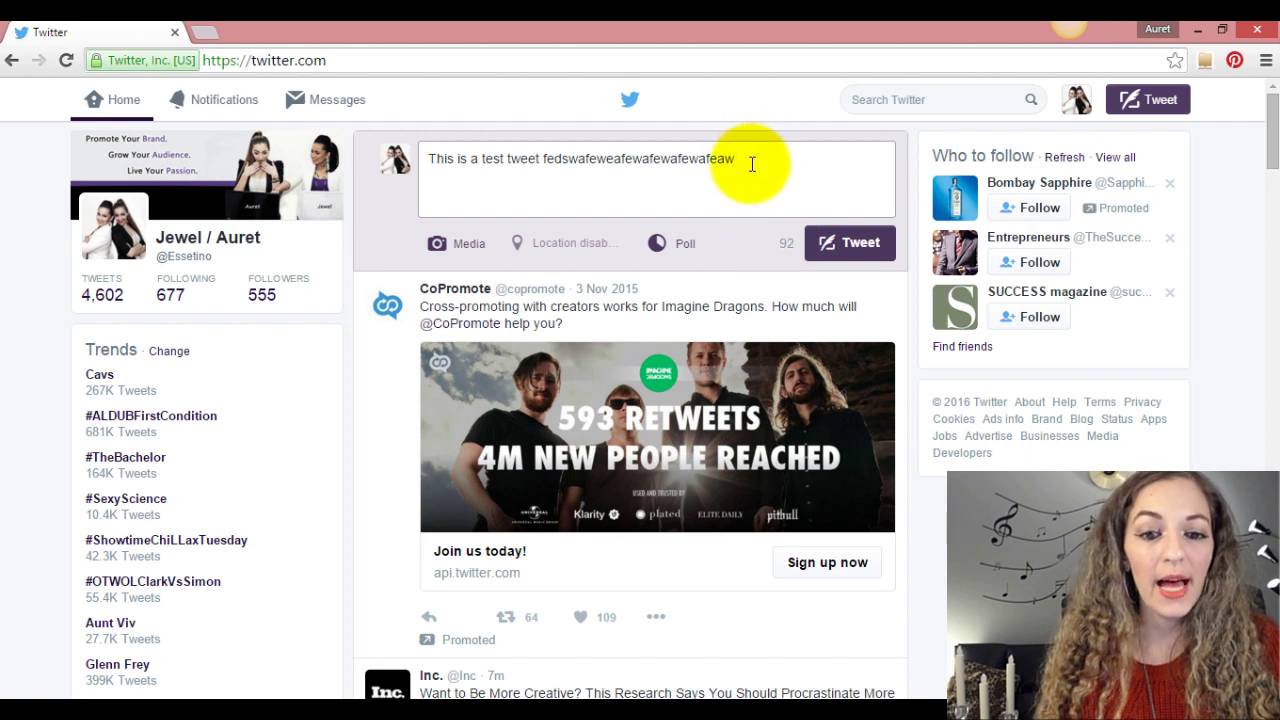
pyautogui.moveTo(751, 160); pyautogui.dragTo(545, 158)
pyautogui.press('BackSpace')
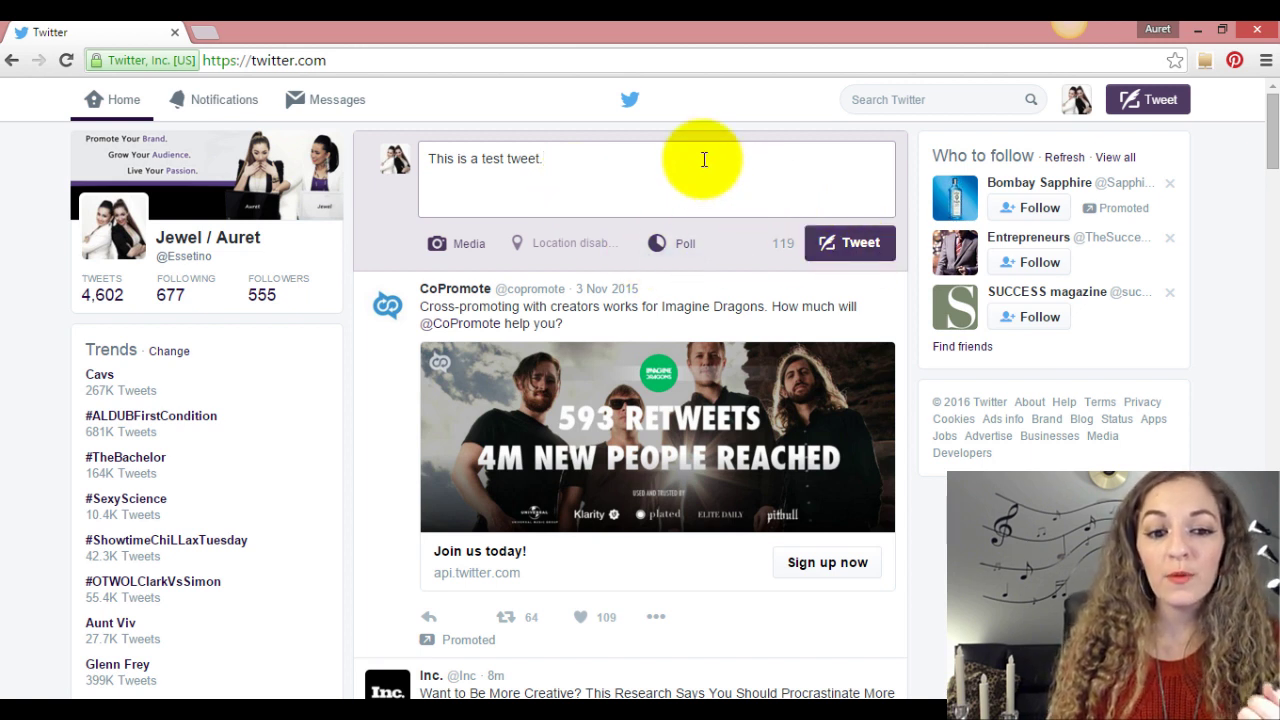
pyautogui.click(841, 250)
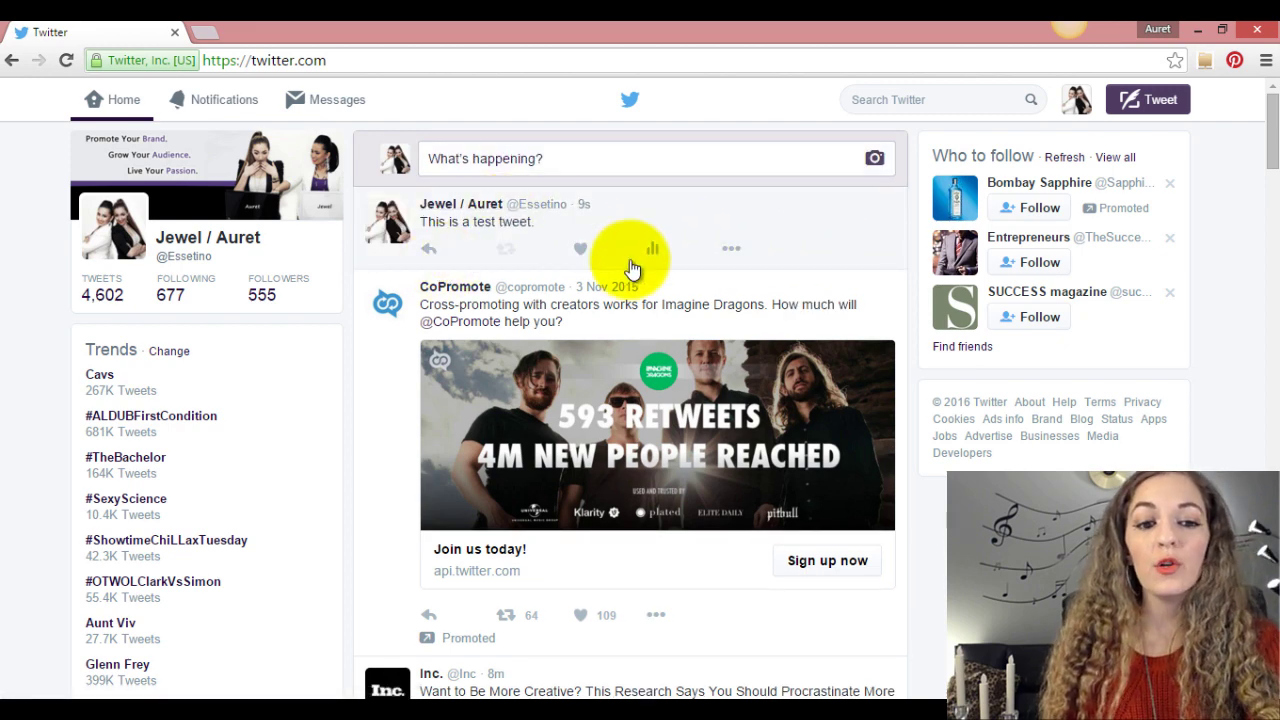
# Step: Delete the "This is a test tweet." post from the account's own profile and confirm the deletion
pyautogui.click(108, 300)
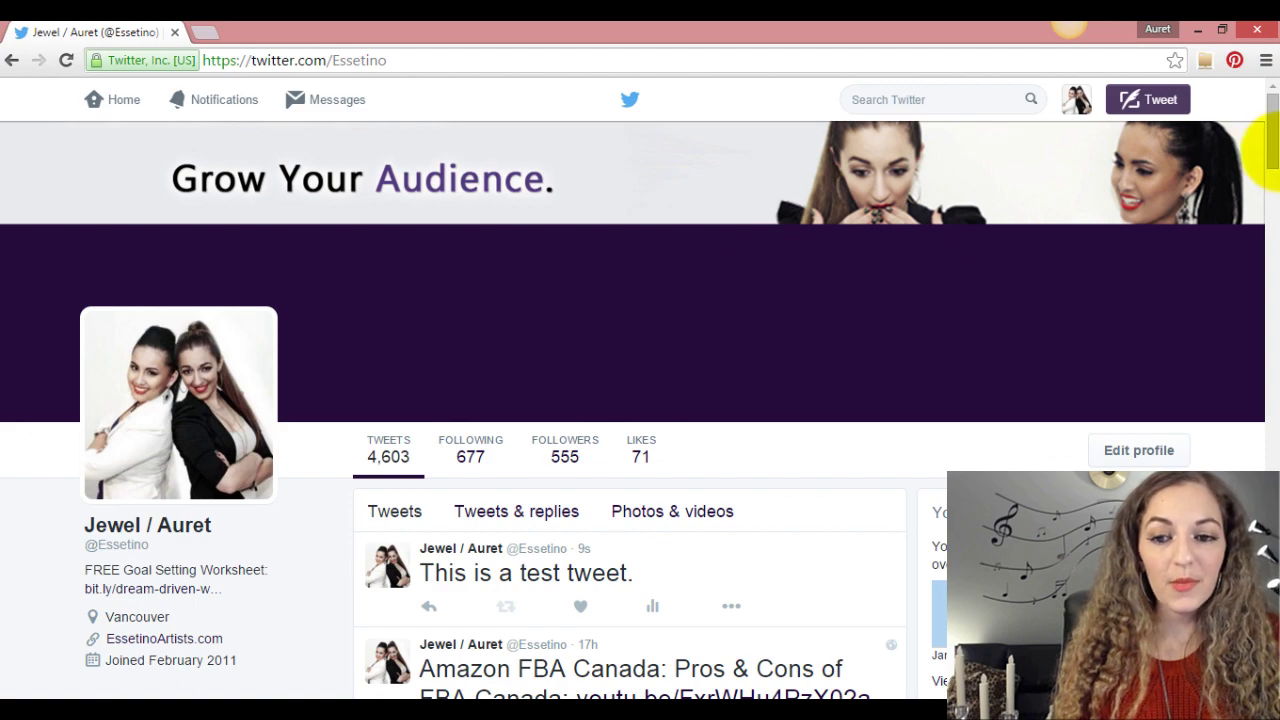
pyautogui.moveTo(1268, 148); pyautogui.dragTo(1268, 178)
pyautogui.moveTo(1270, 190); pyautogui.dragTo(1268, 125)
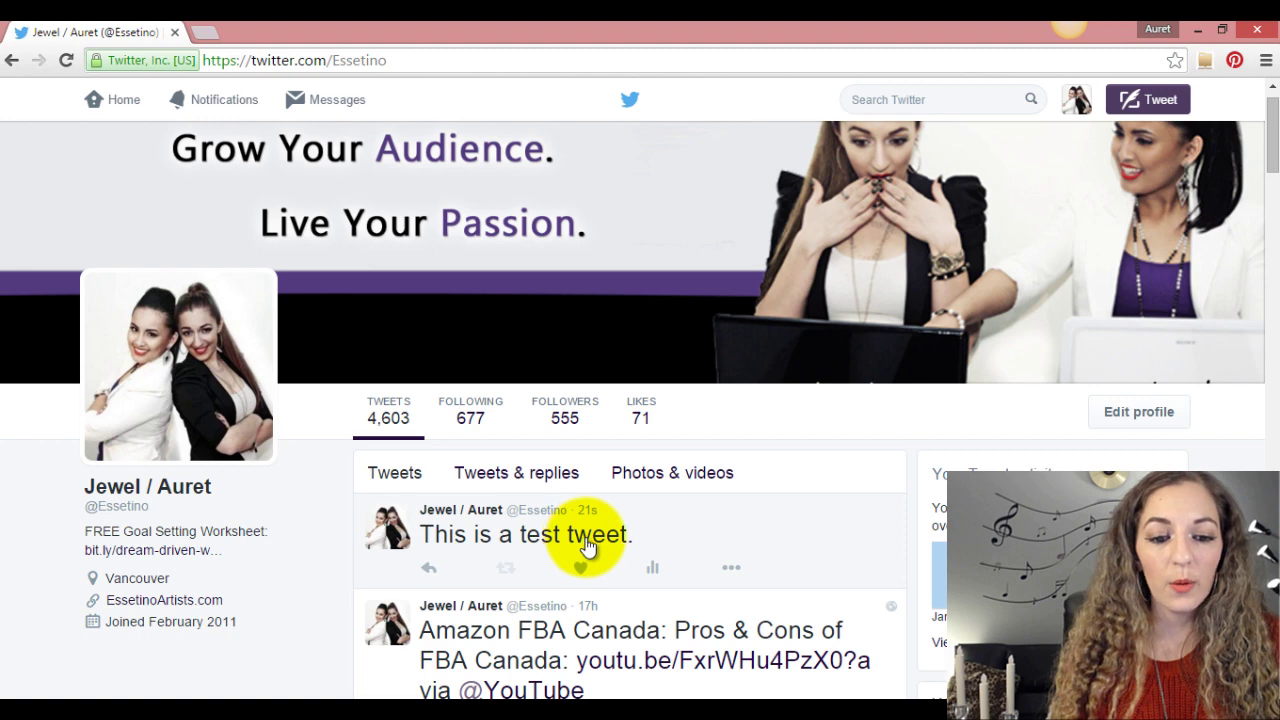
pyautogui.scroll(-2, 1266, 150)
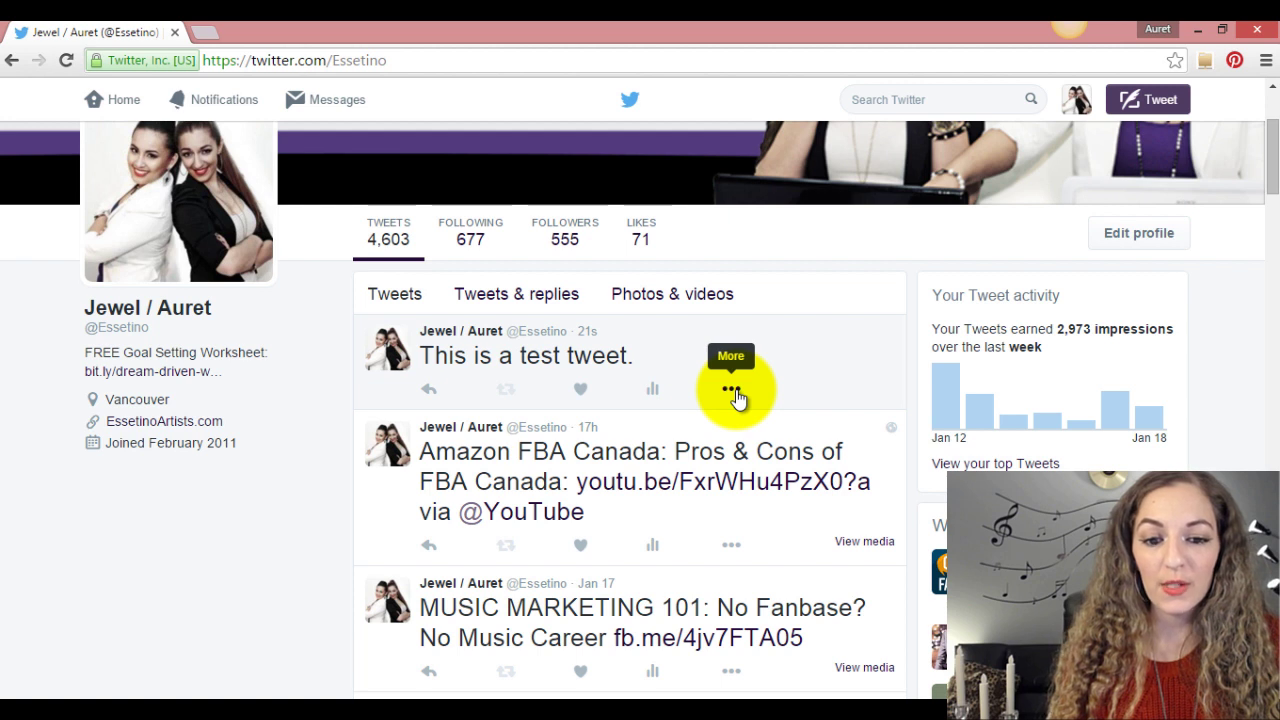
pyautogui.click(733, 392)
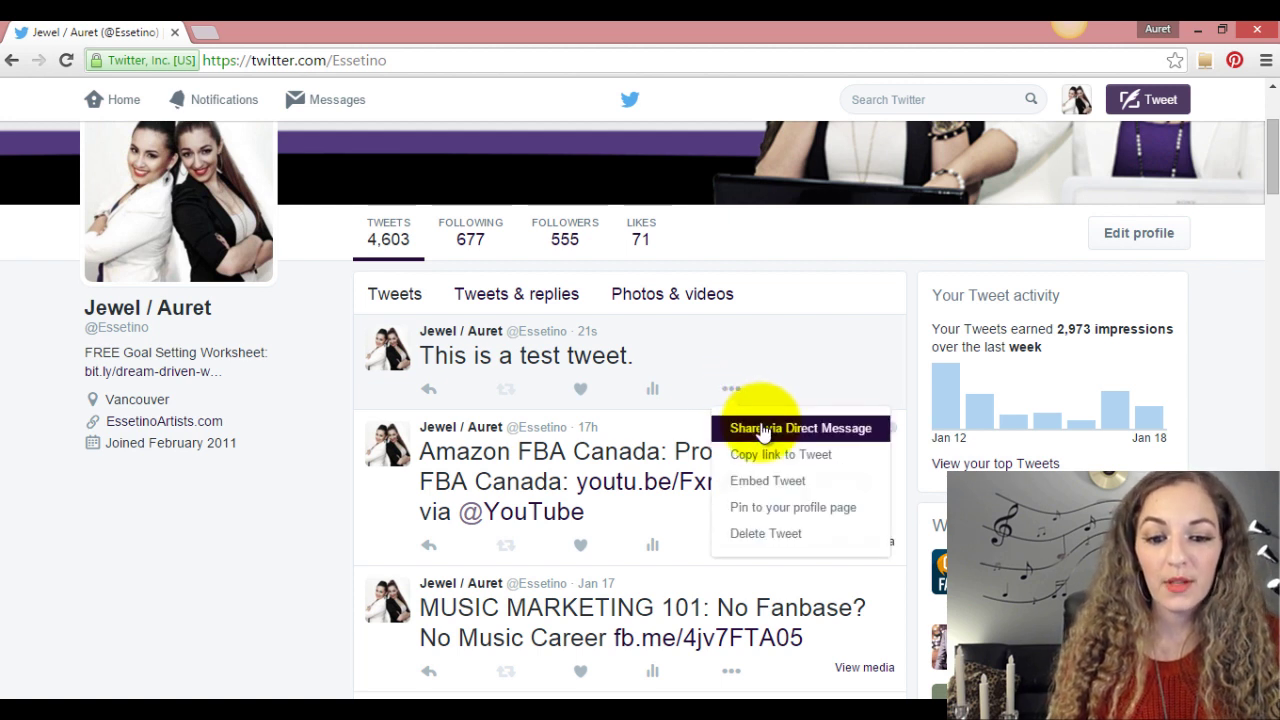
pyautogui.click(766, 535)
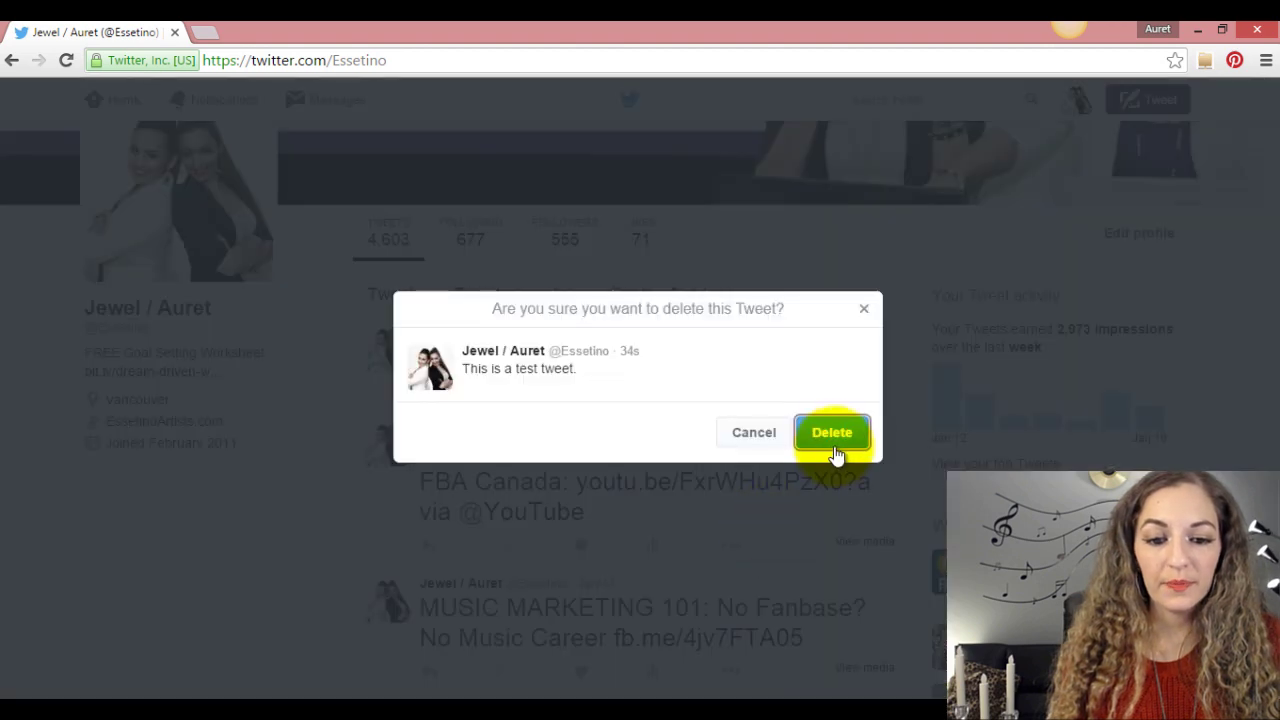
pyautogui.click(843, 432)
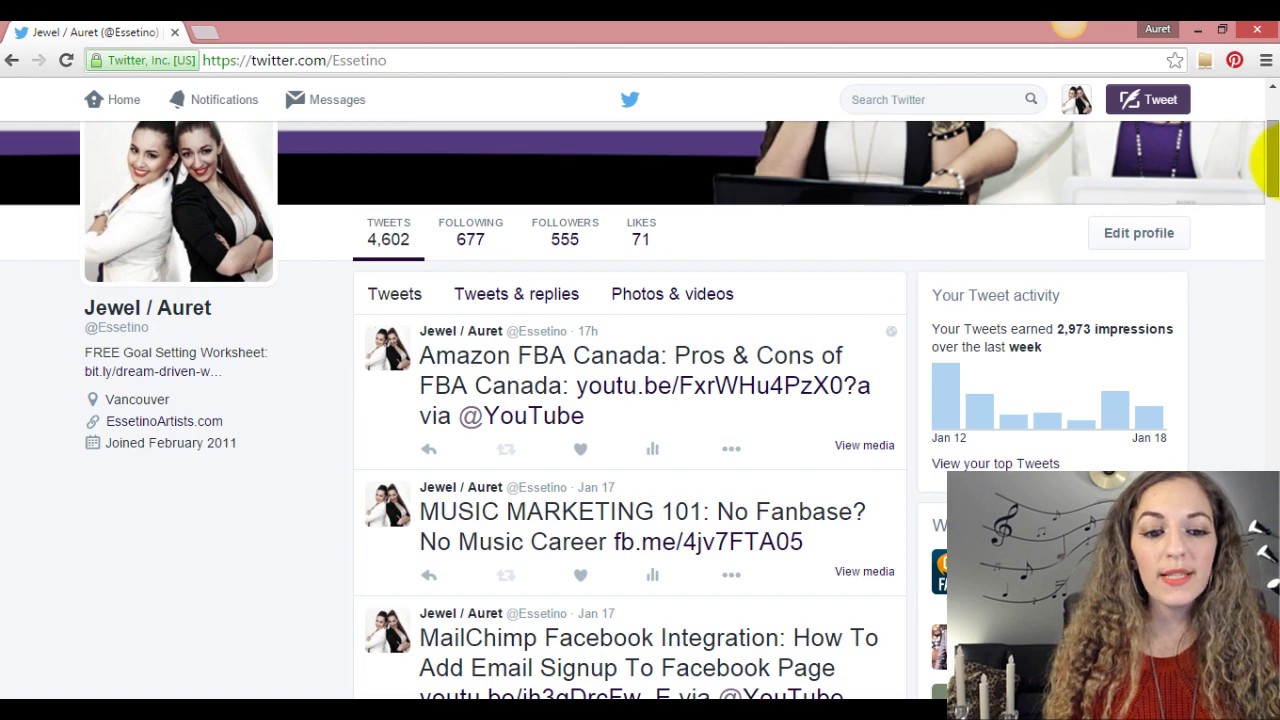
# Step: Look over the profile page, return to the home timeline, and reopen the profile from its tweet count
pyautogui.scroll(3, 1265, 150)
pyautogui.scroll(-3, 1265, 150)
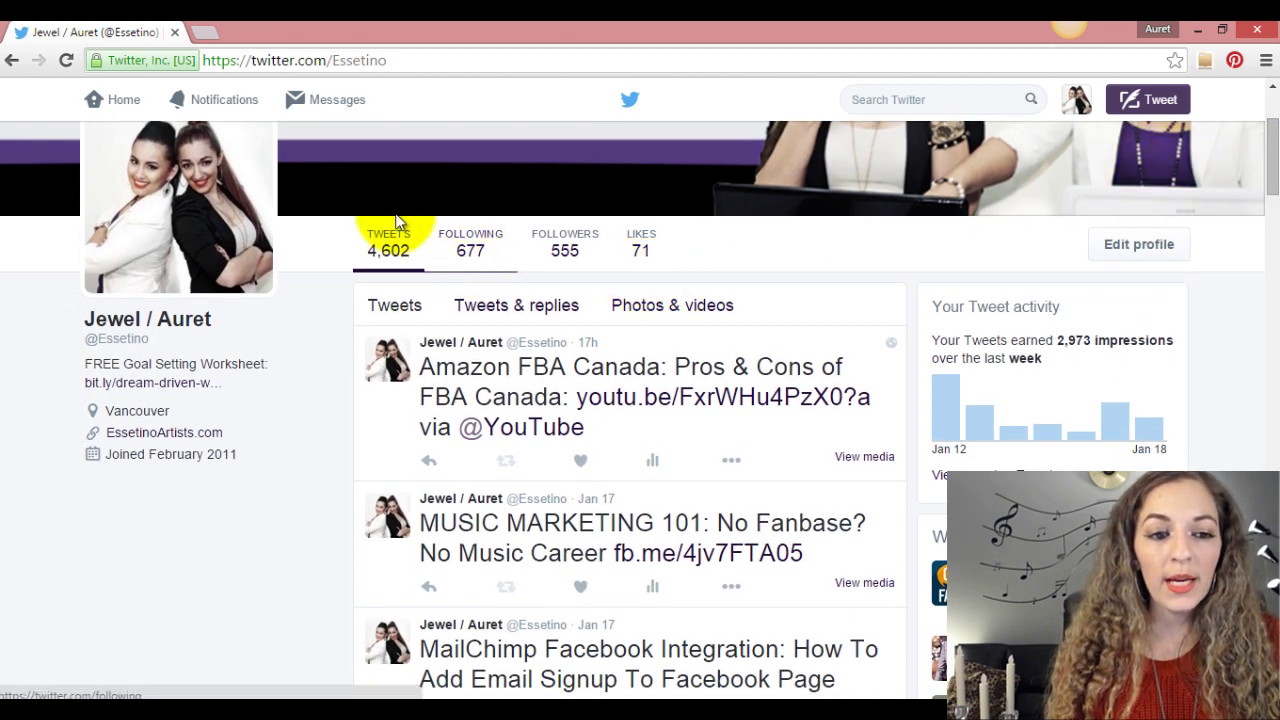
pyautogui.click(115, 102)
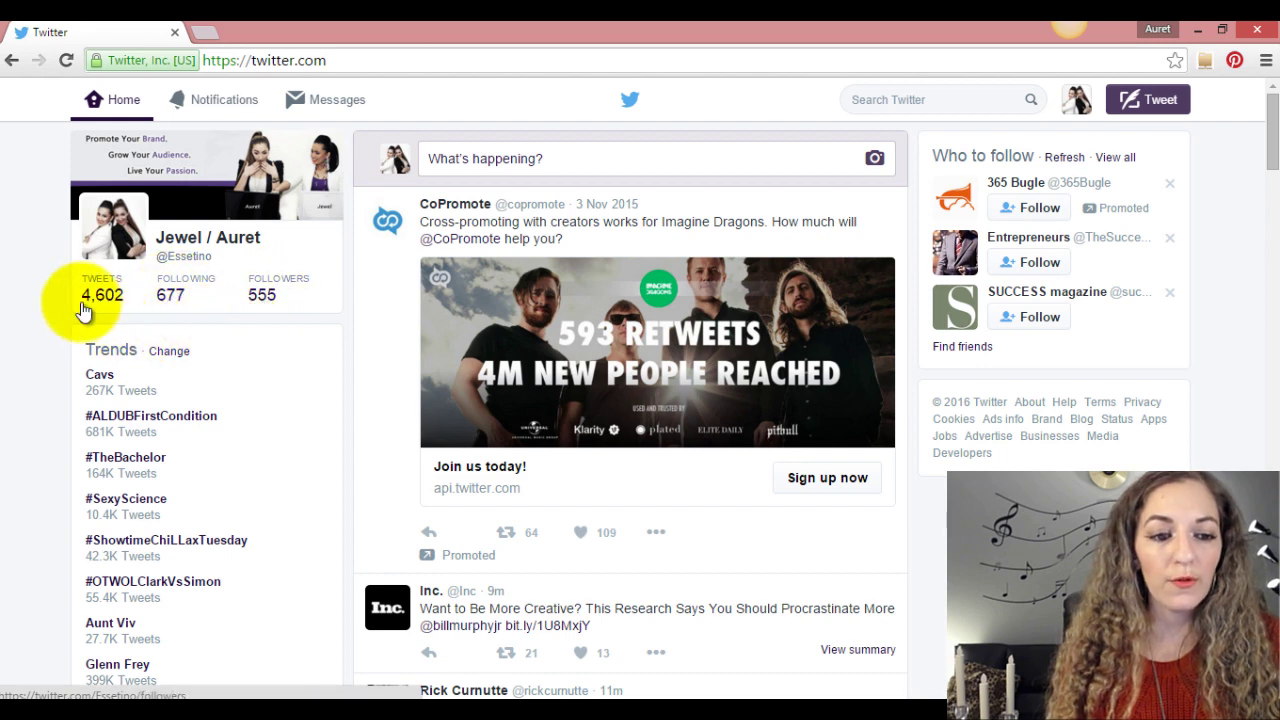
pyautogui.click(86, 300)
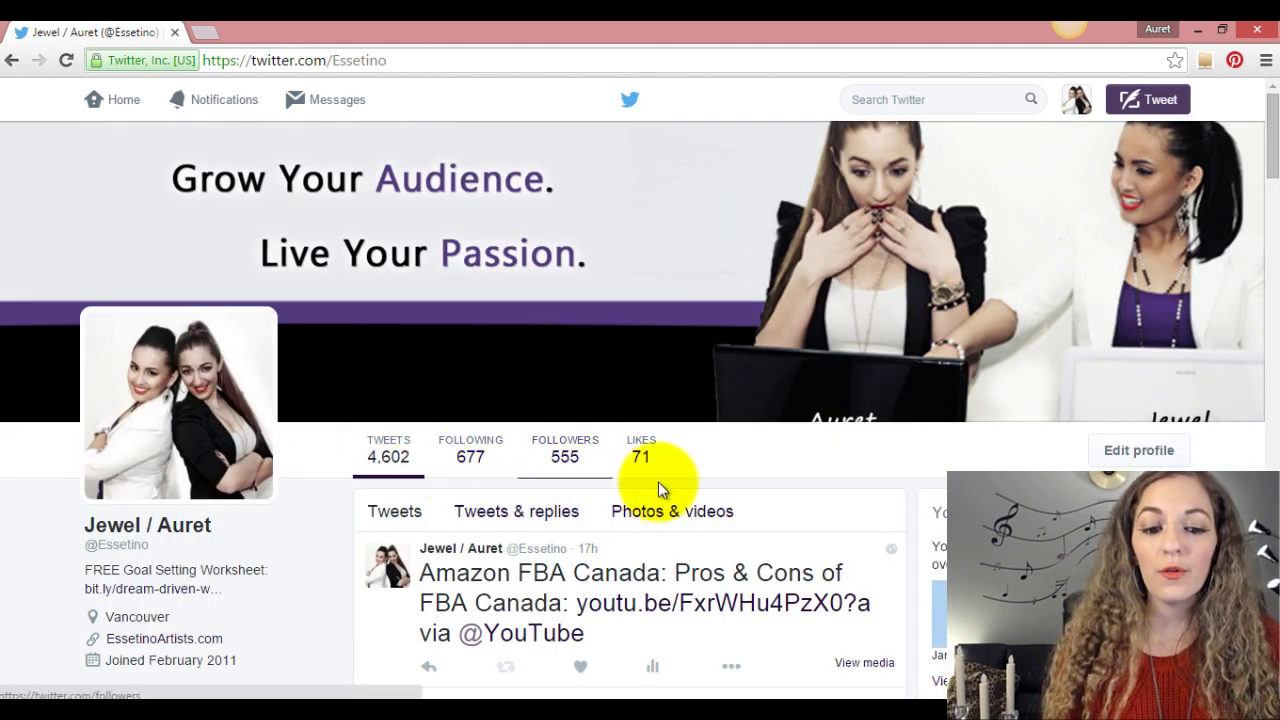
# Step: Check the options in the account menu, close it, and look over the tweets and activity on the profile
pyautogui.click(1077, 103)
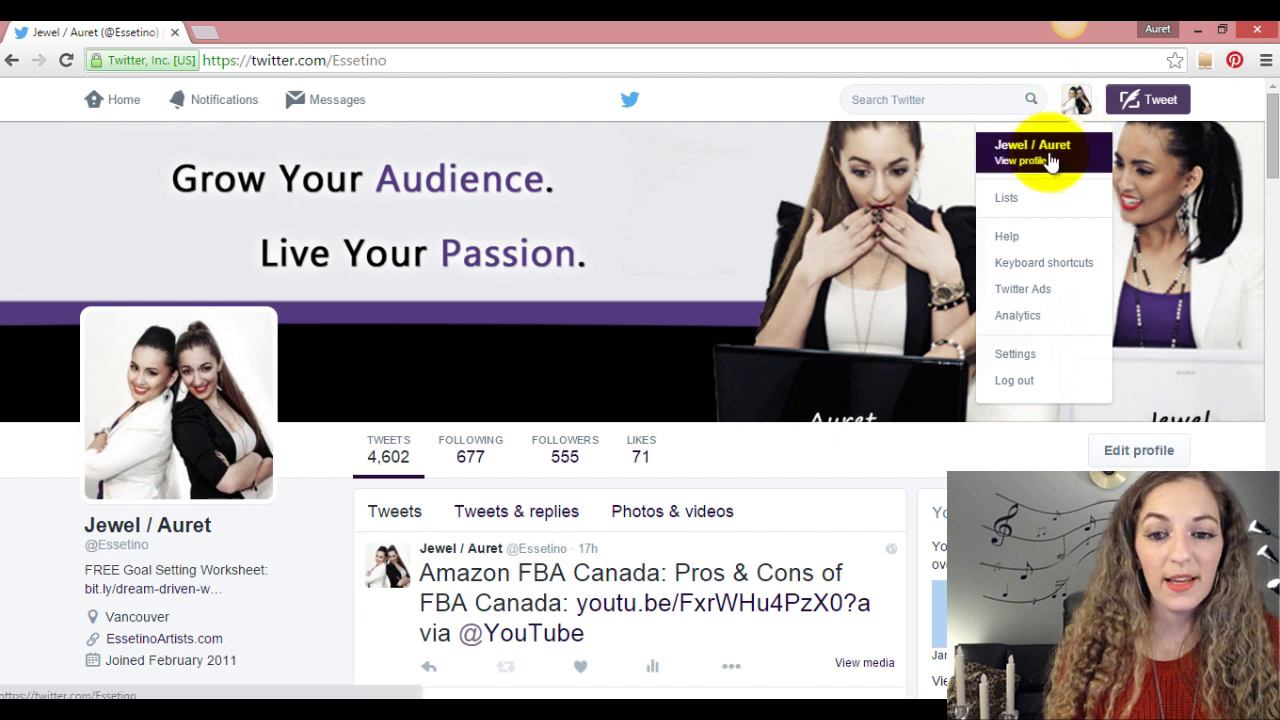
pyautogui.click(1078, 99)
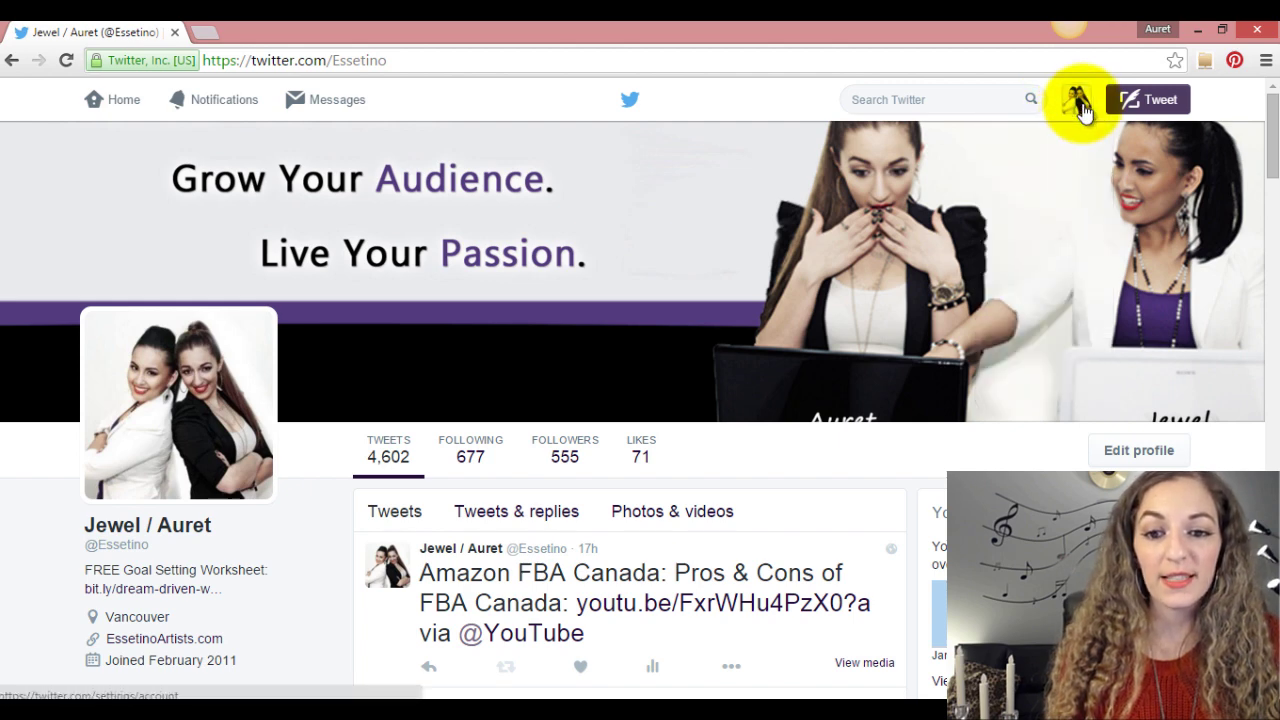
pyautogui.moveTo(1268, 148); pyautogui.dragTo(1274, 180)
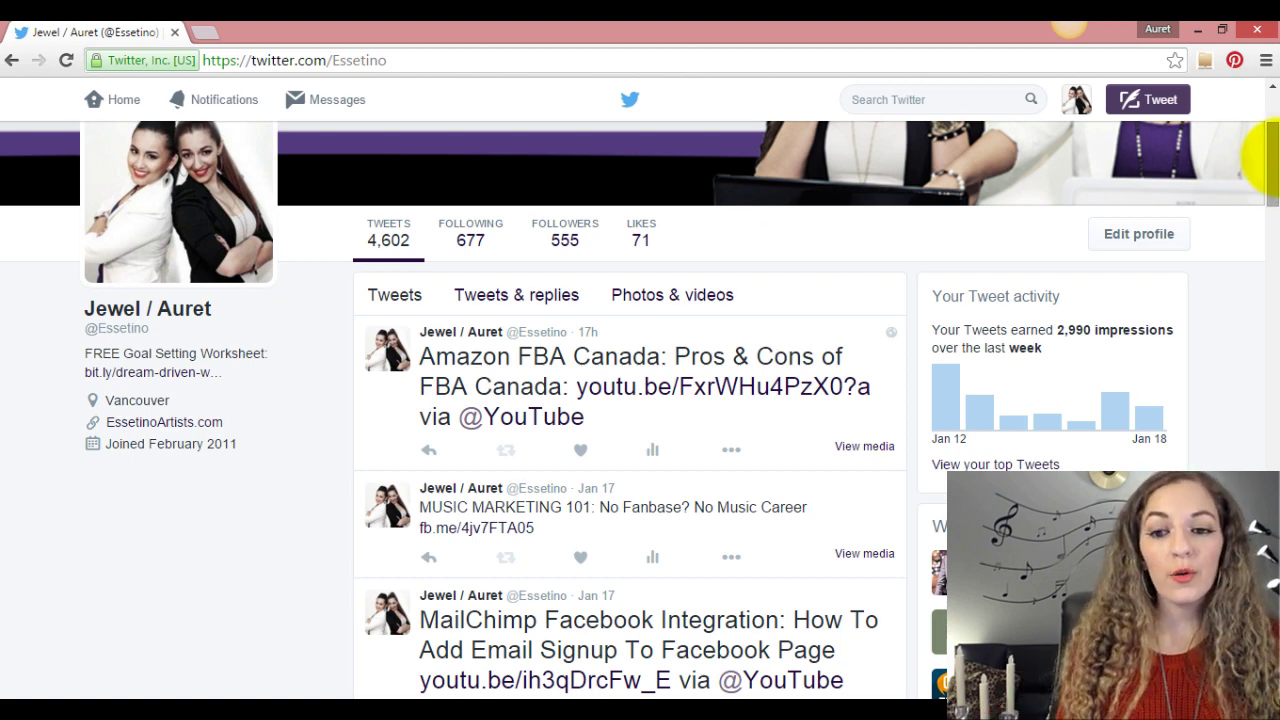
pyautogui.moveTo(1272, 176); pyautogui.dragTo(1272, 108)
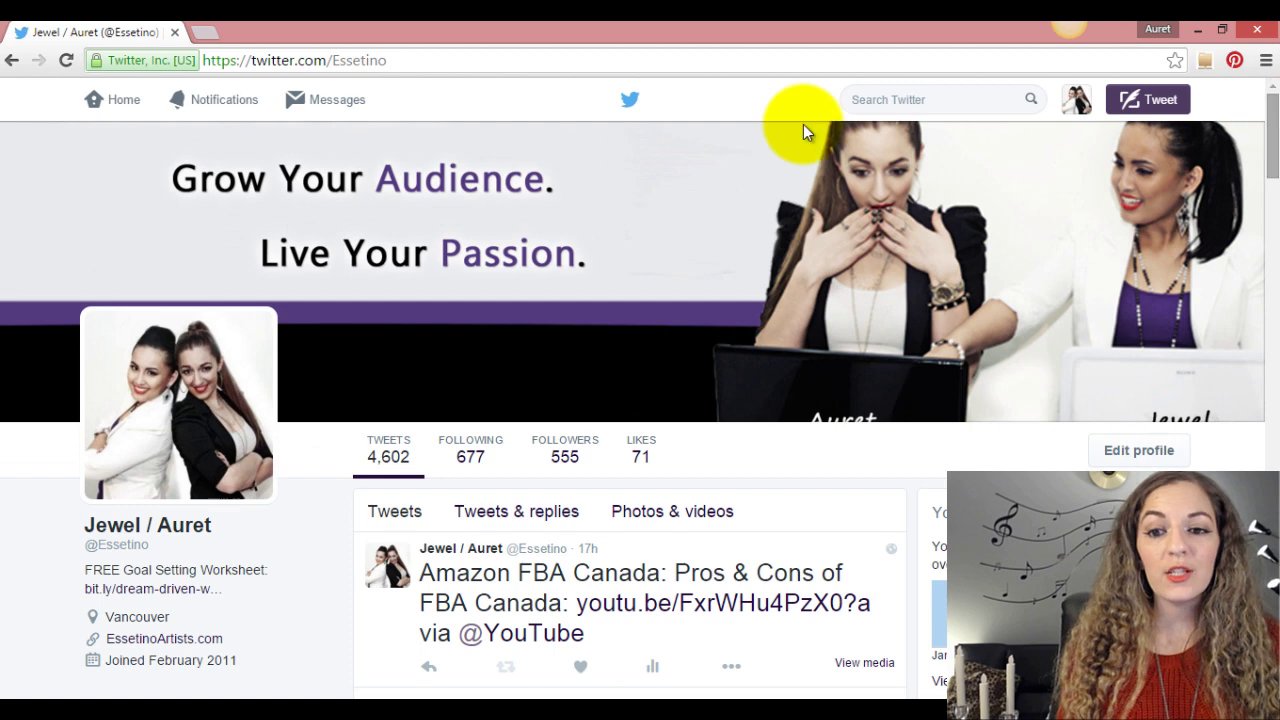
# Step: Return to the home timeline and view the new direct message form, closing it without choosing a recipient
pyautogui.click(142, 117)
pyautogui.click(142, 117)
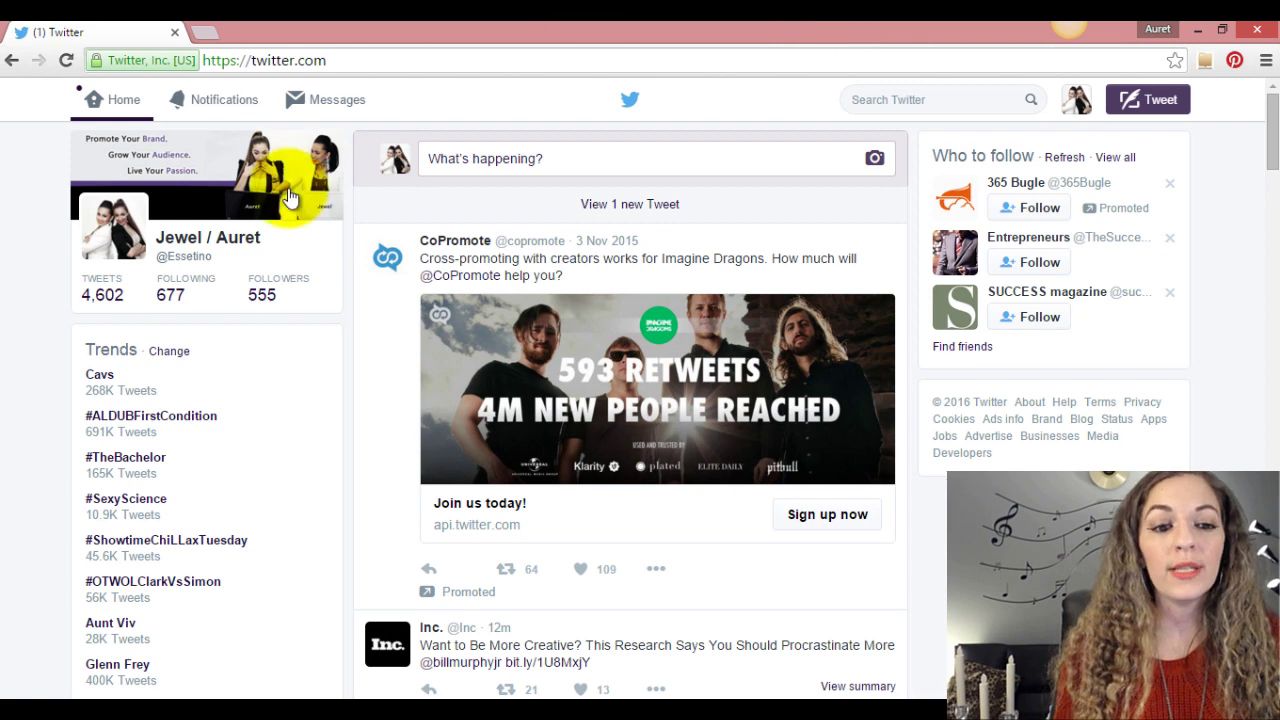
pyautogui.click(346, 106)
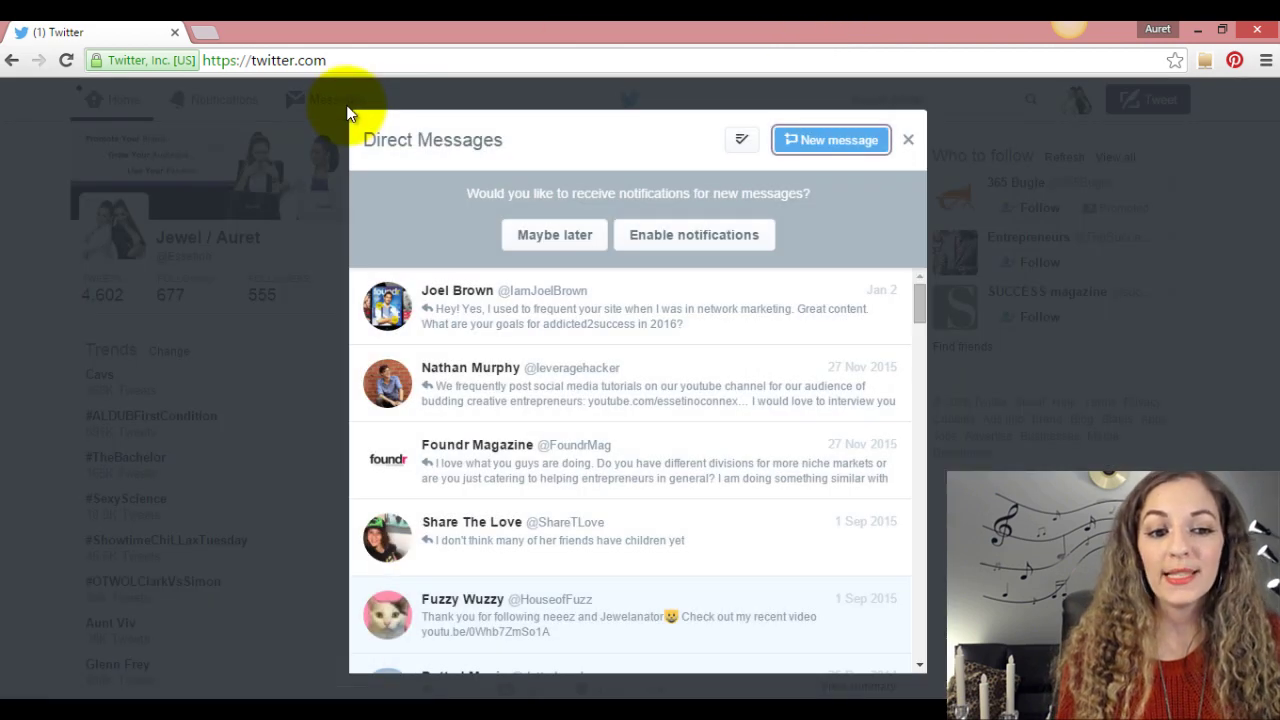
pyautogui.click(857, 148)
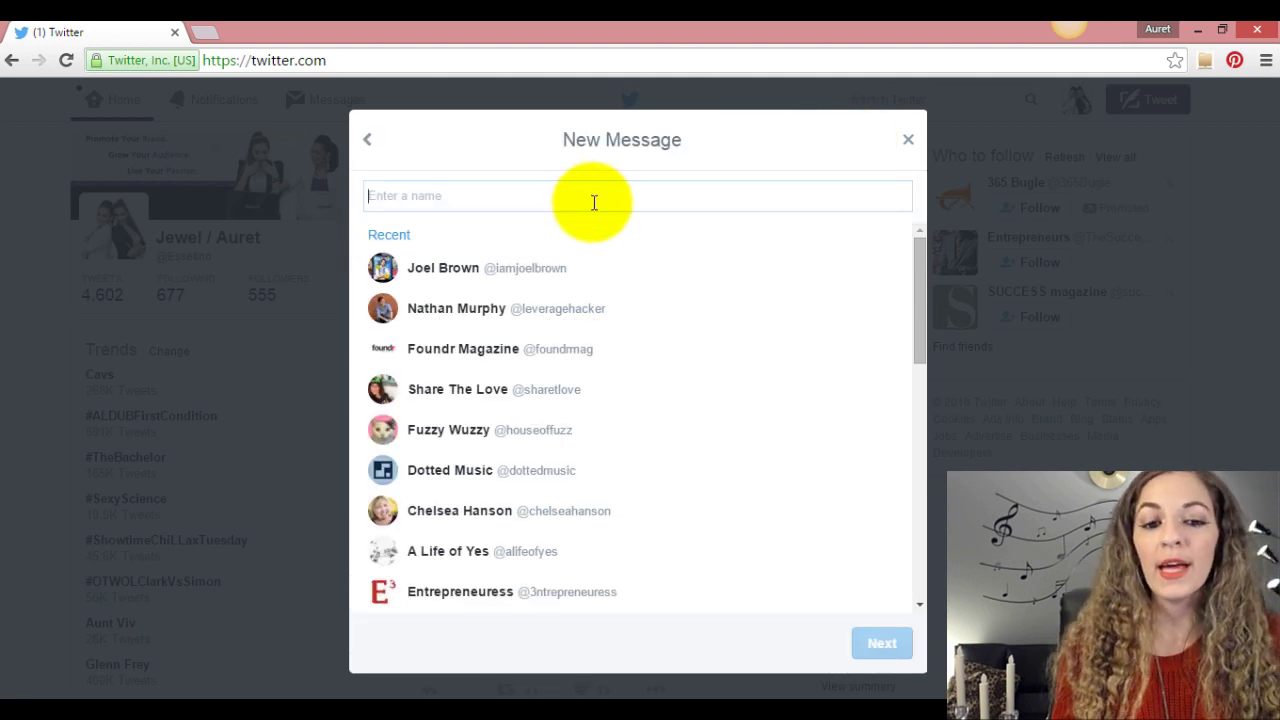
pyautogui.click(908, 142)
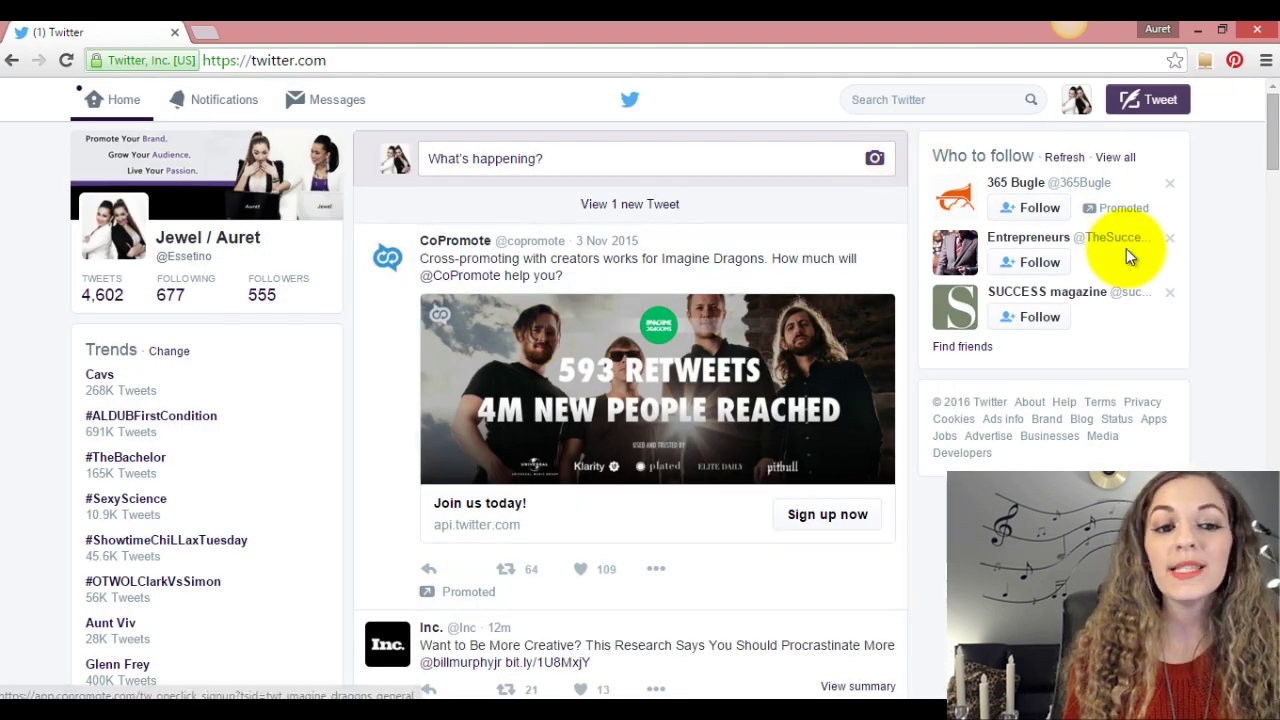
pyautogui.scroll(-2, 1266, 130)
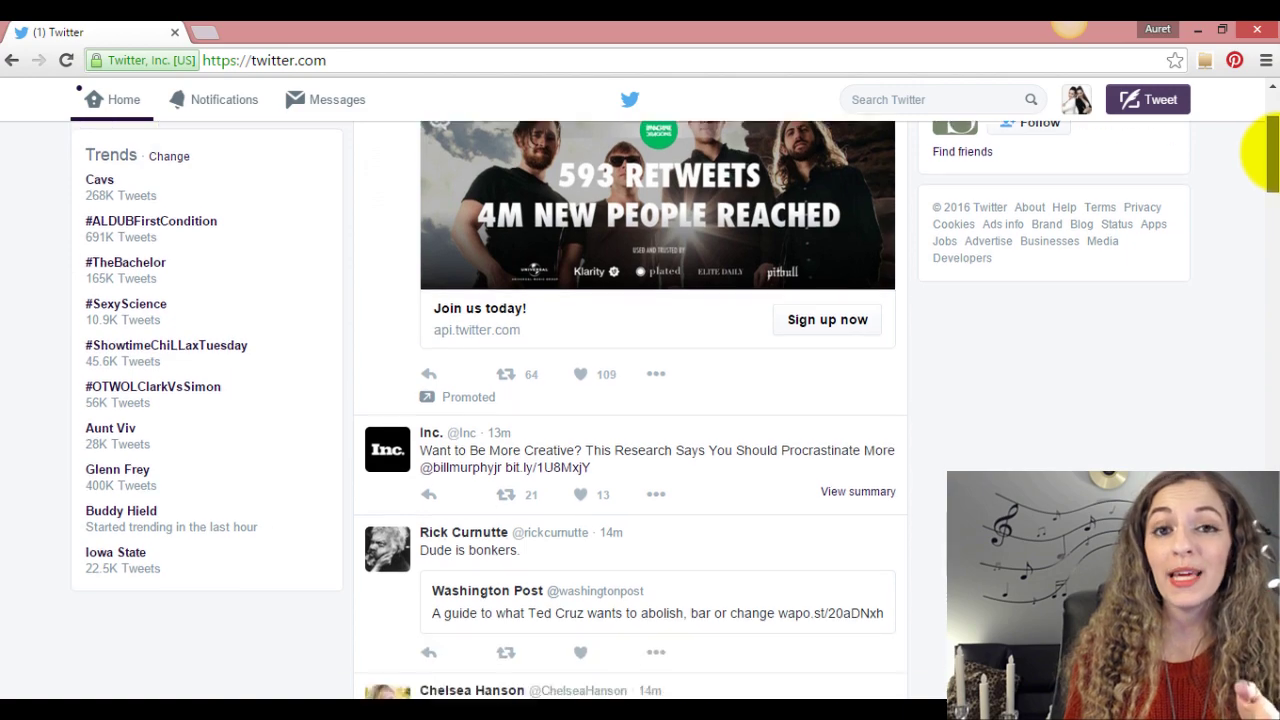
# Step: Reply to the Inc. tweet about creativity and procrastination with "Great article! Thanks for the share!" and post the reply
pyautogui.moveTo(1268, 130); pyautogui.dragTo(1268, 105)
pyautogui.scroll(-2, 1265, 125)
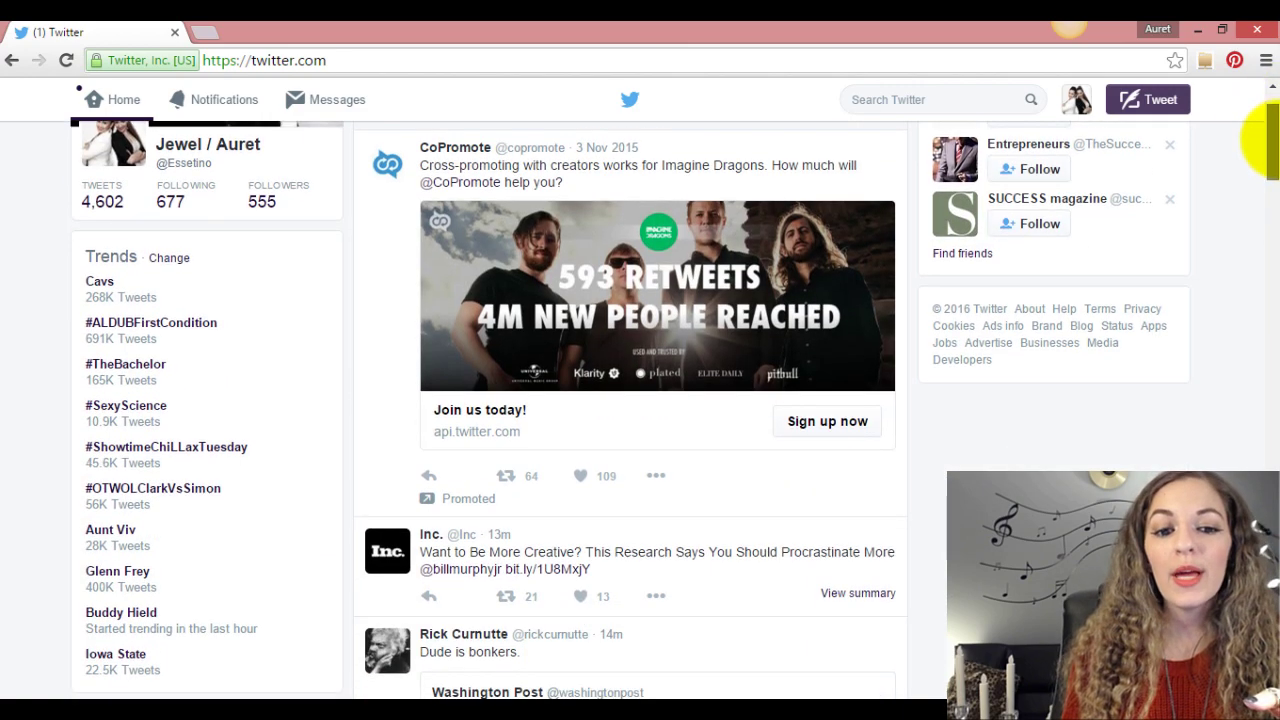
pyautogui.scroll(2, 1262, 100)
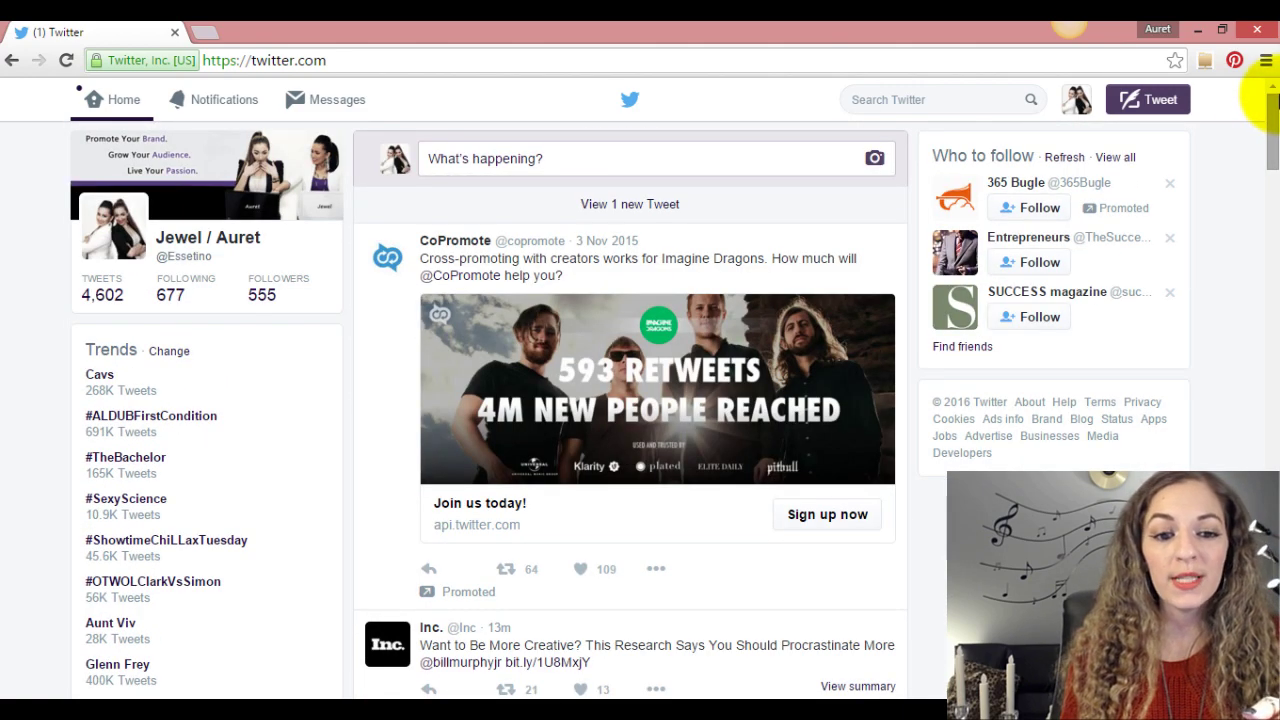
pyautogui.scroll(-1, 1257, 88)
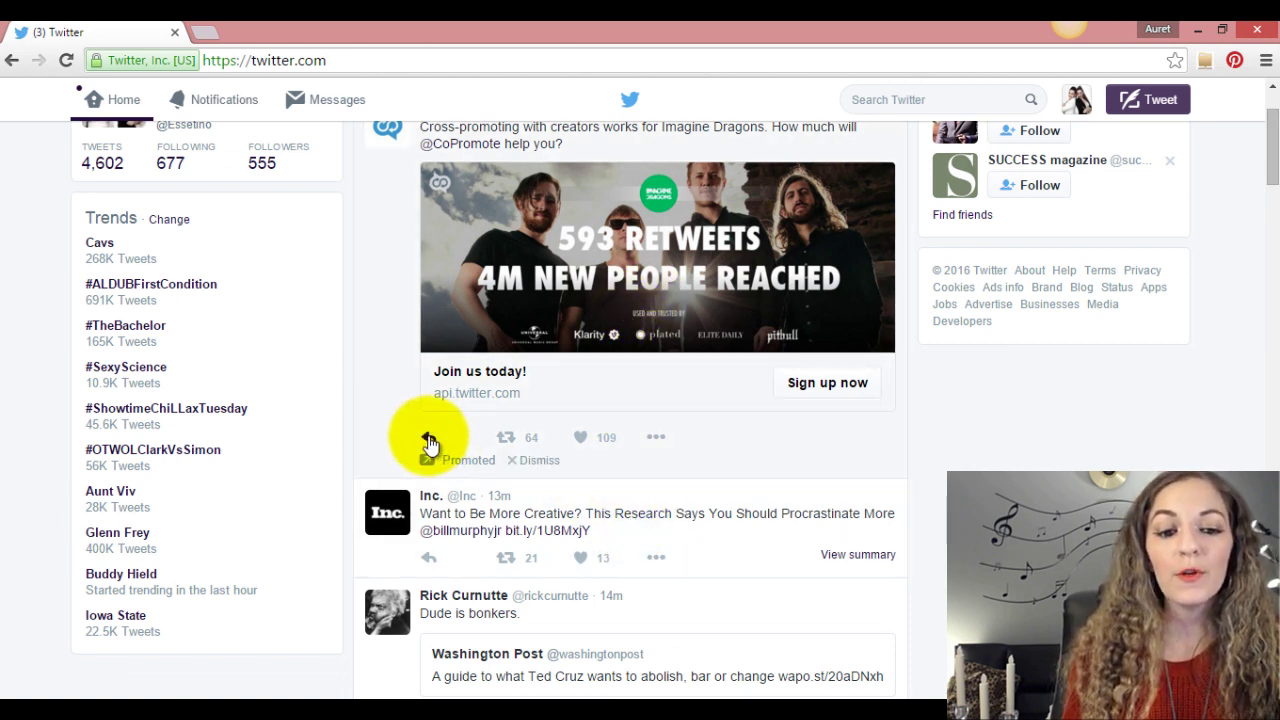
pyautogui.click(424, 558)
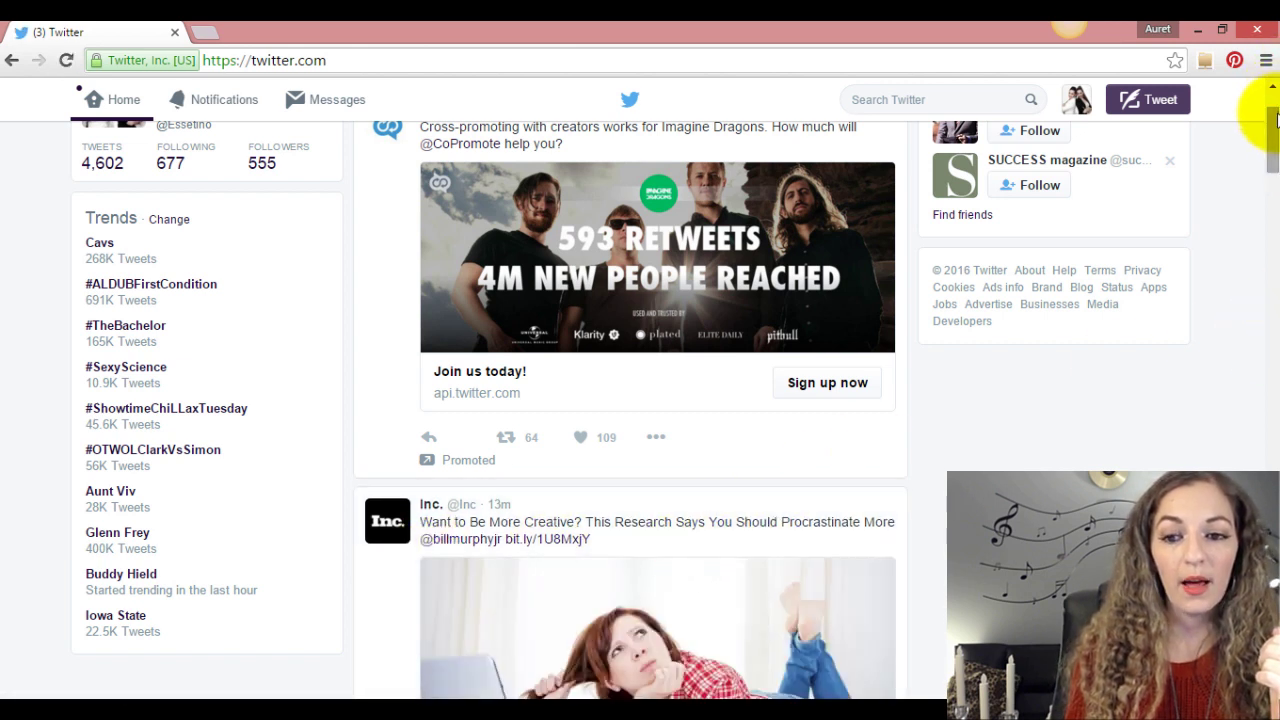
pyautogui.moveTo(1272, 112); pyautogui.dragTo(1276, 154)
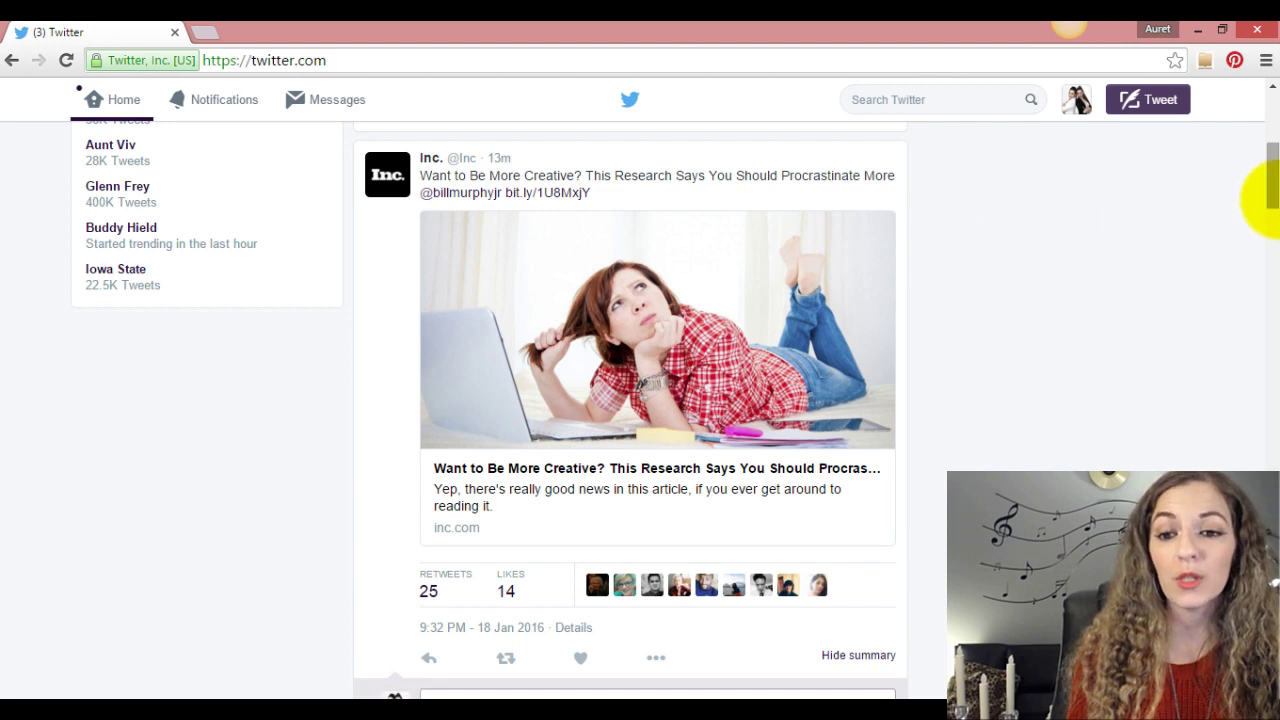
pyautogui.moveTo(1265, 200); pyautogui.dragTo(1268, 210)
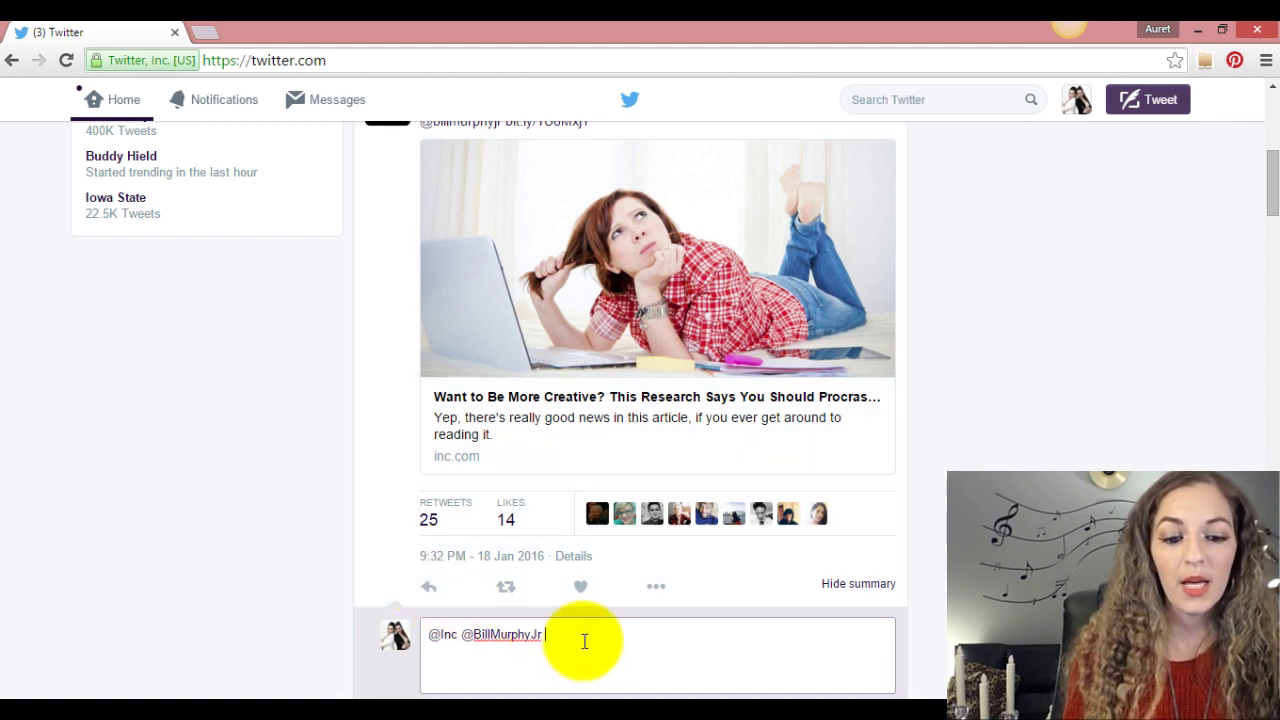
pyautogui.write('eat')
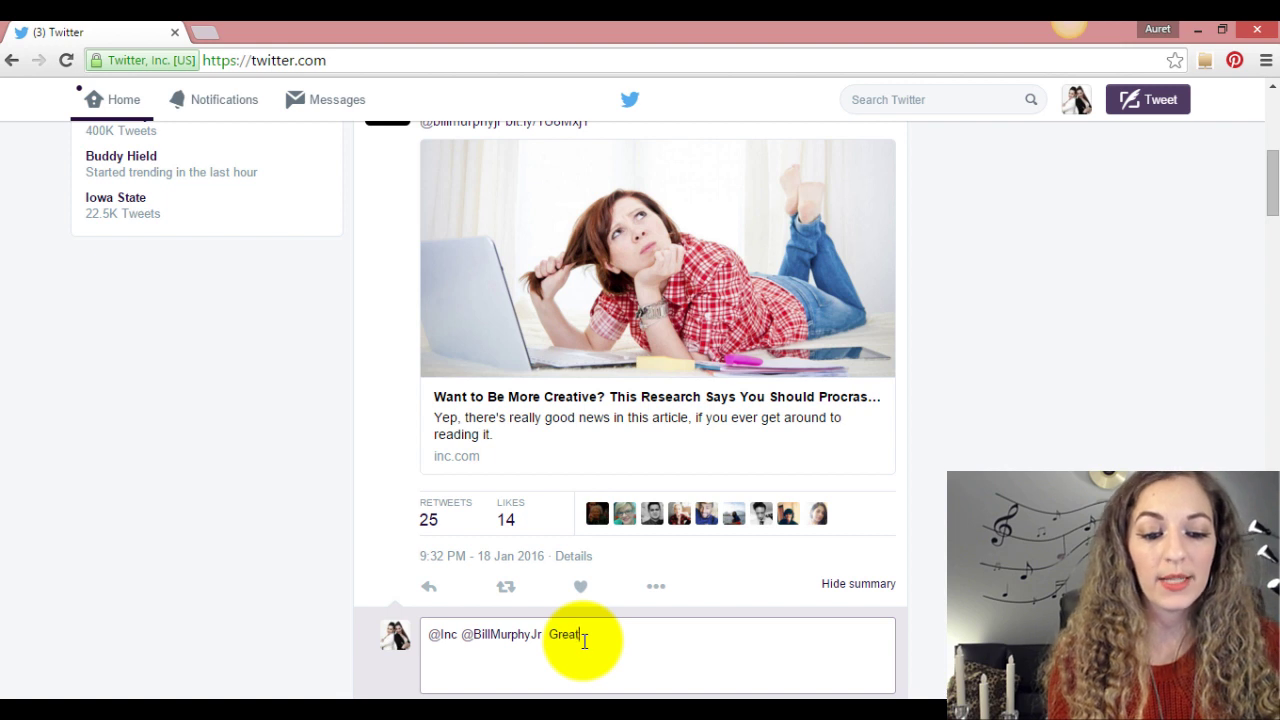
pyautogui.write(' article! T')
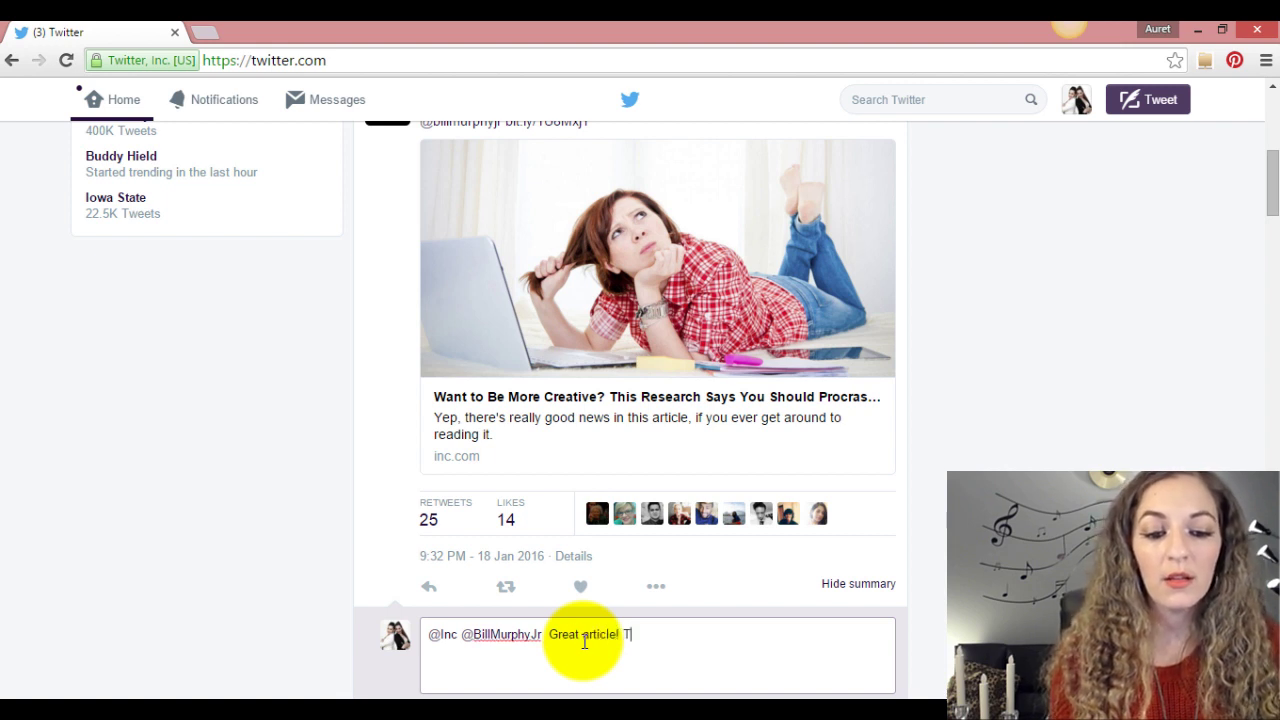
pyautogui.write('hanks for the share!')
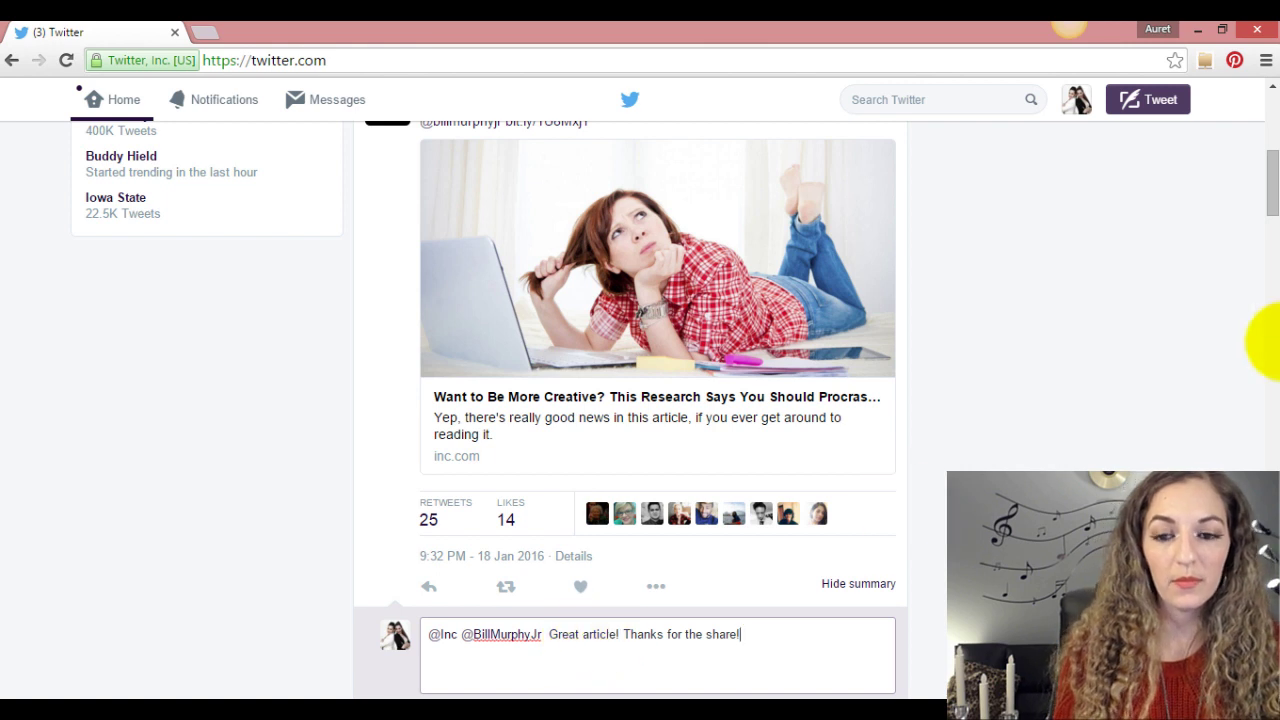
pyautogui.scroll(-1, 1265, 200)
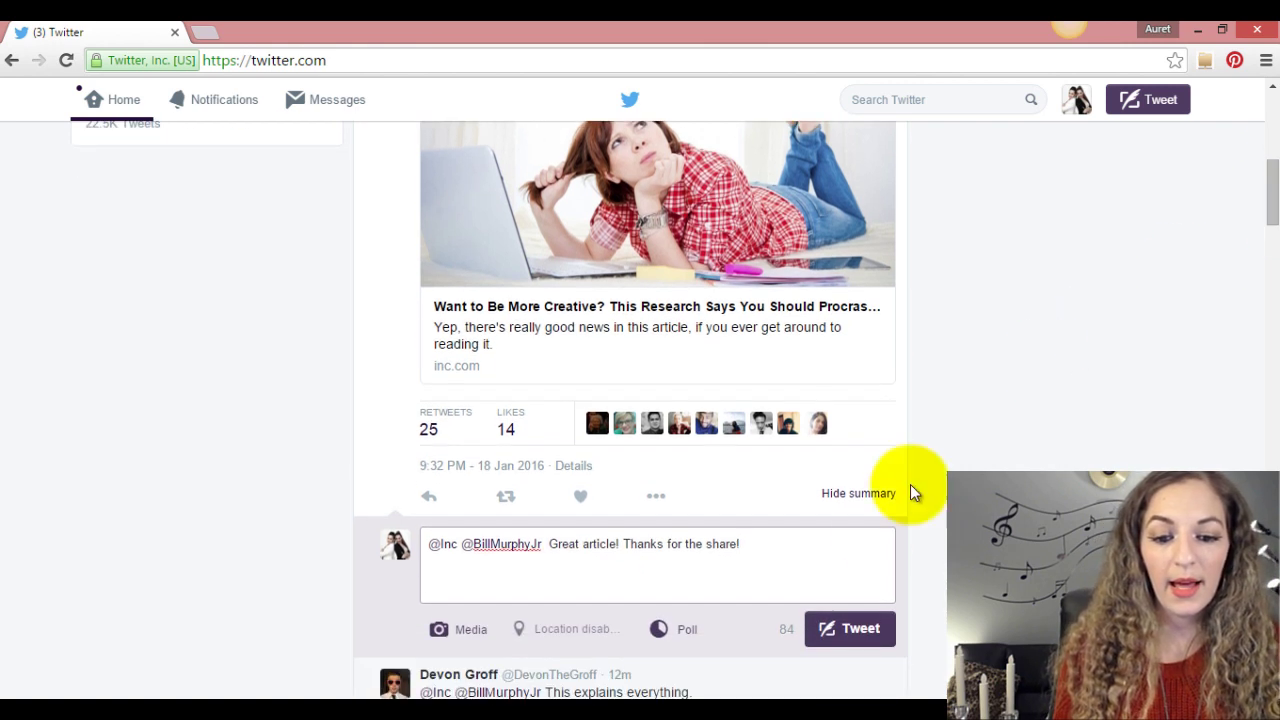
pyautogui.click(862, 632)
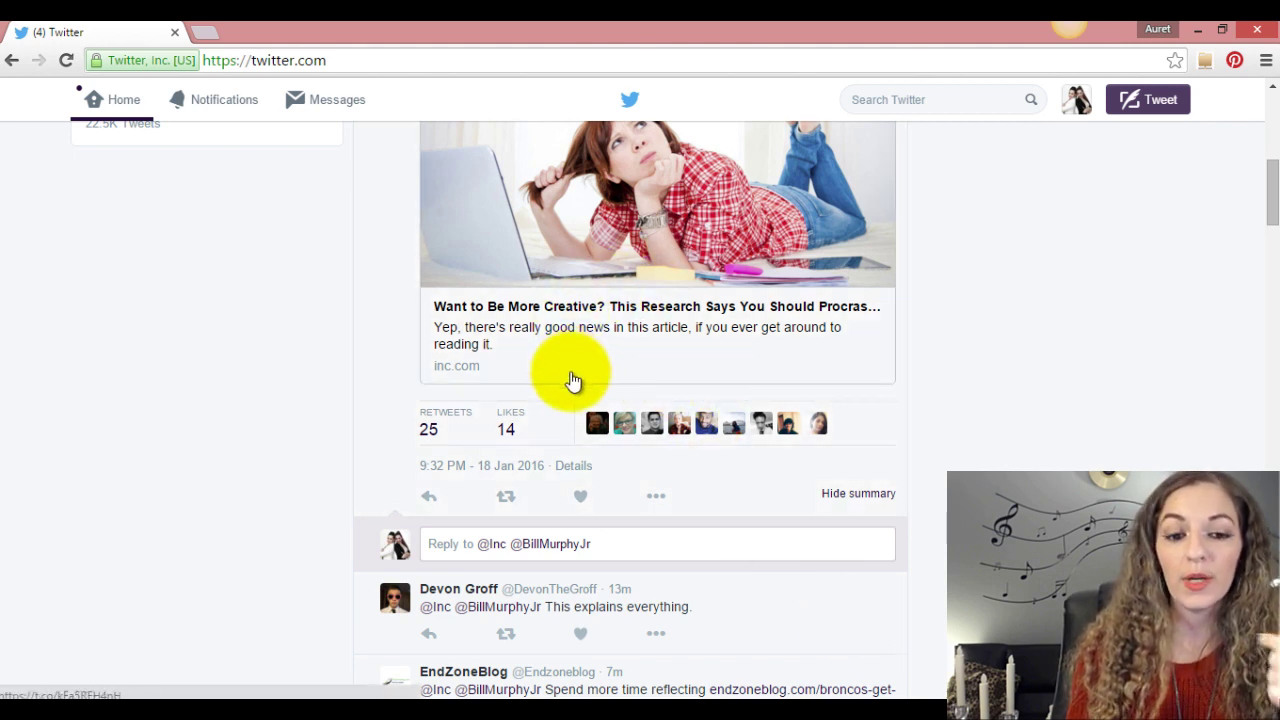
# Step: Like the Inc. tweet and start retweeting it with the comment "Great article! I highly recommend reading this."
pyautogui.click(581, 500)
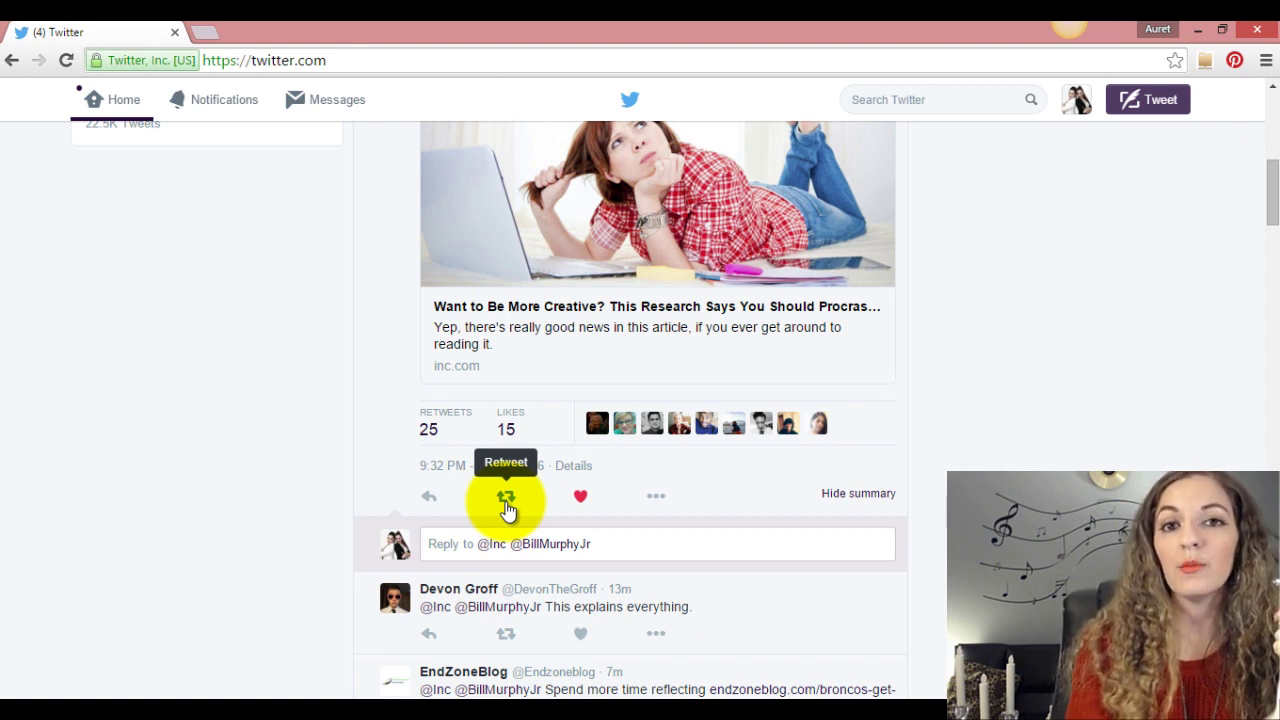
pyautogui.click(506, 503)
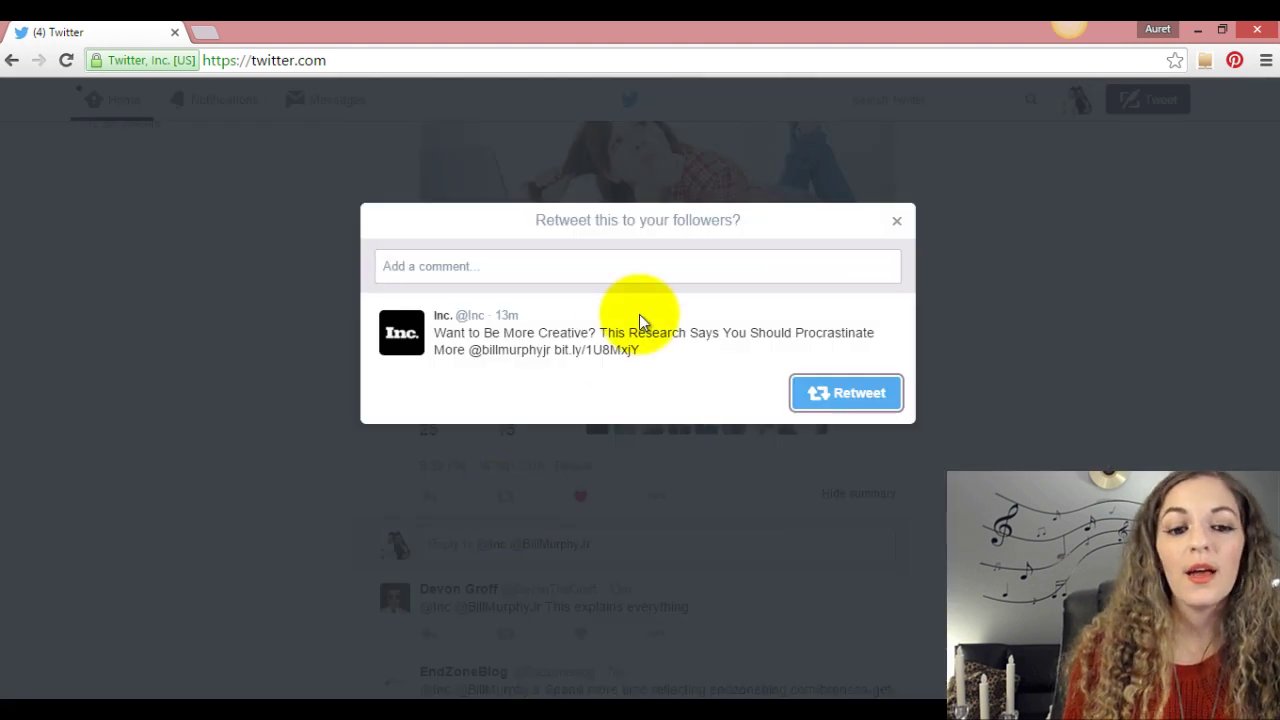
pyautogui.click(523, 263)
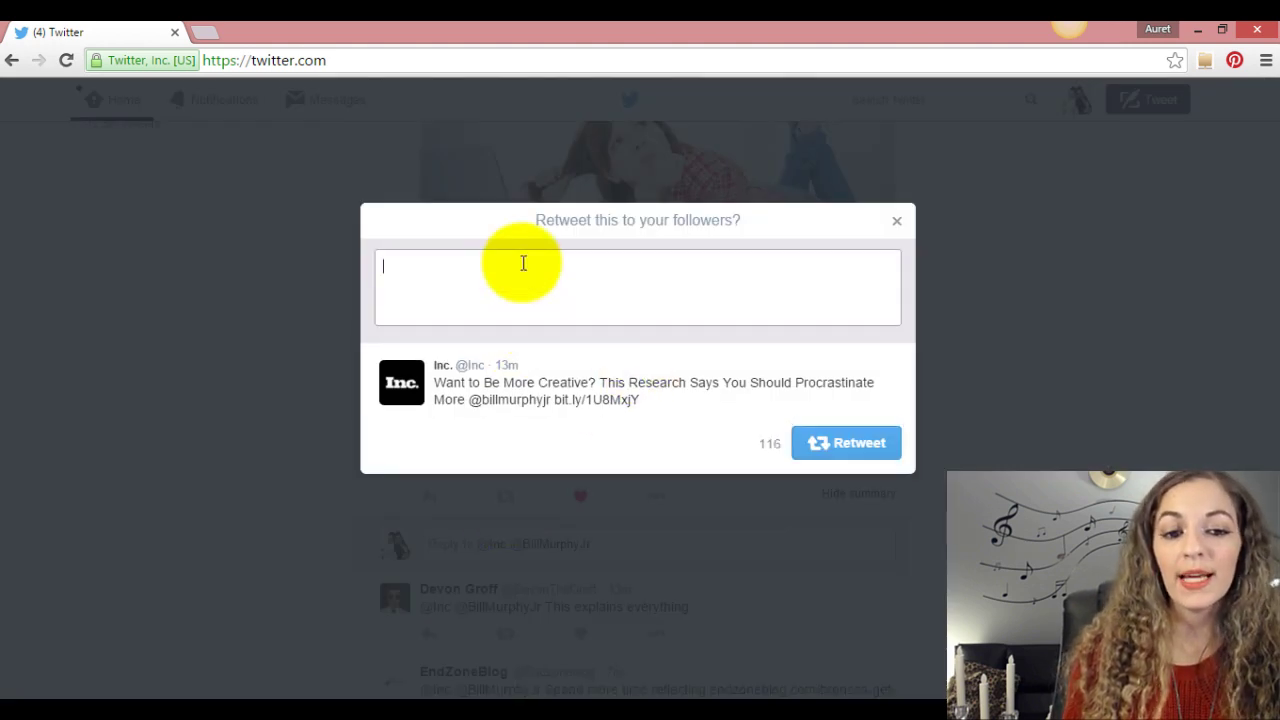
pyautogui.write('G')
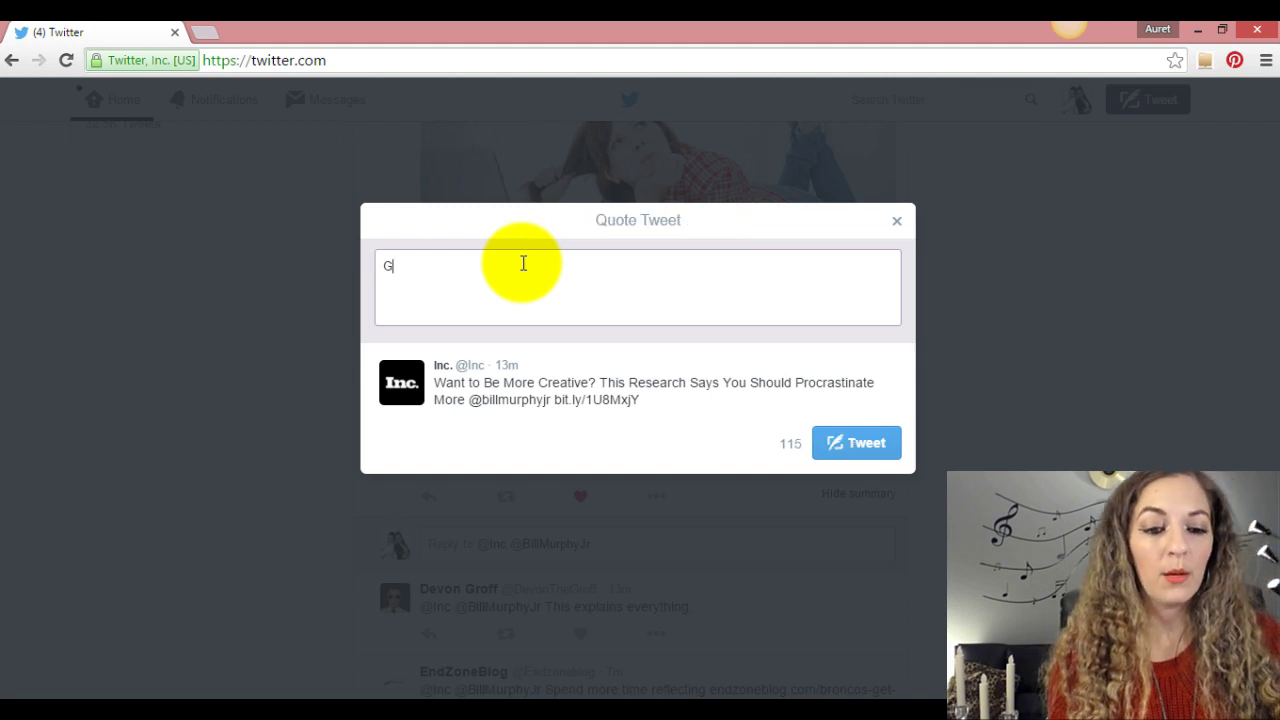
pyautogui.write('reat article! ')
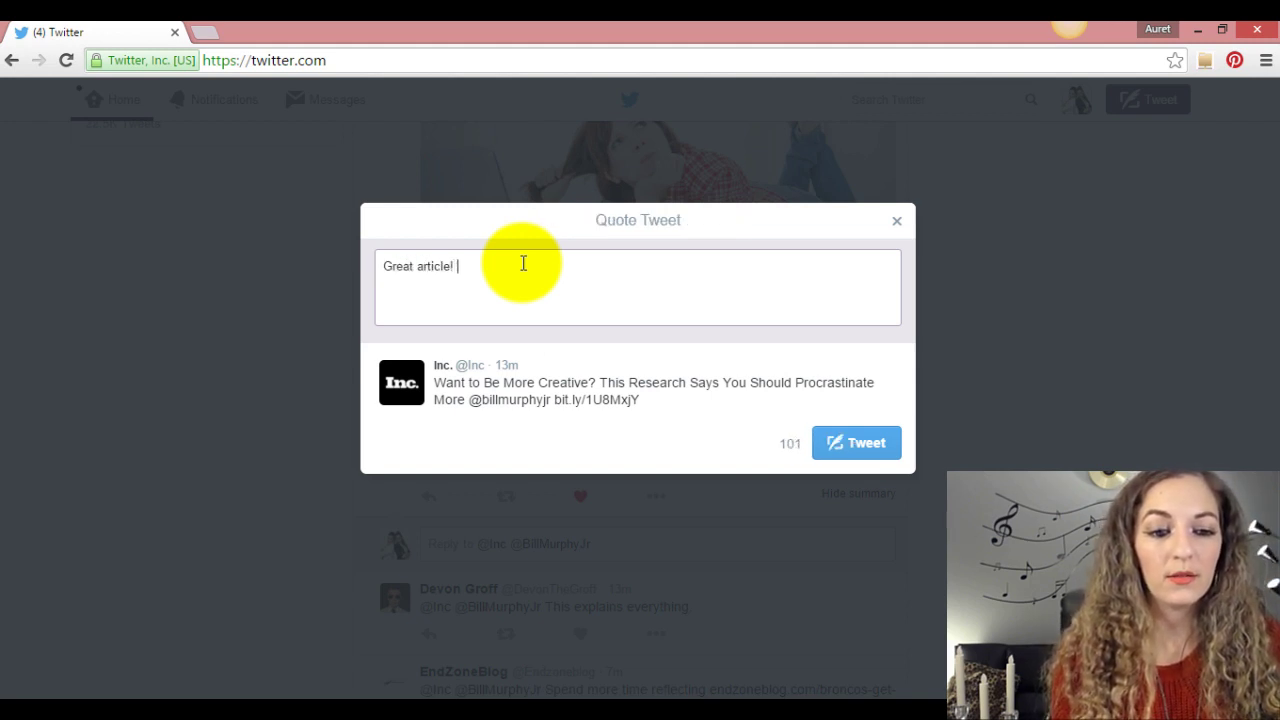
pyautogui.write('I highly r')
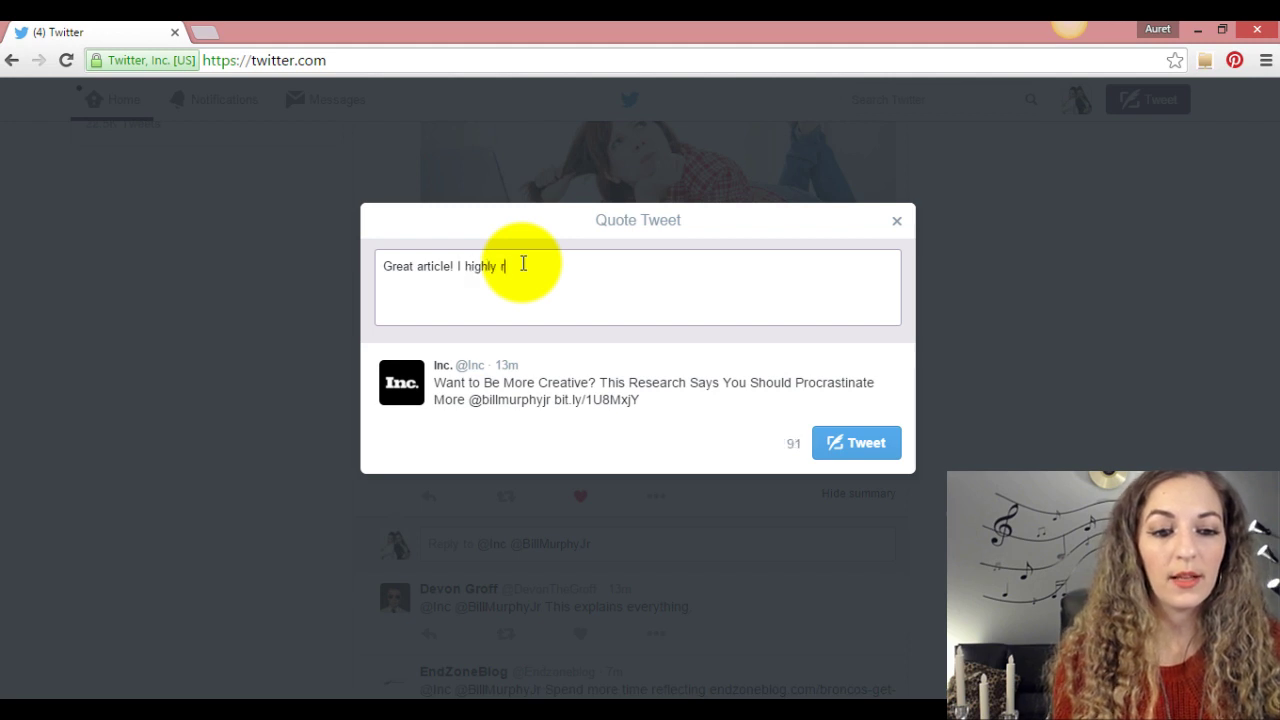
pyautogui.write('ecomme')
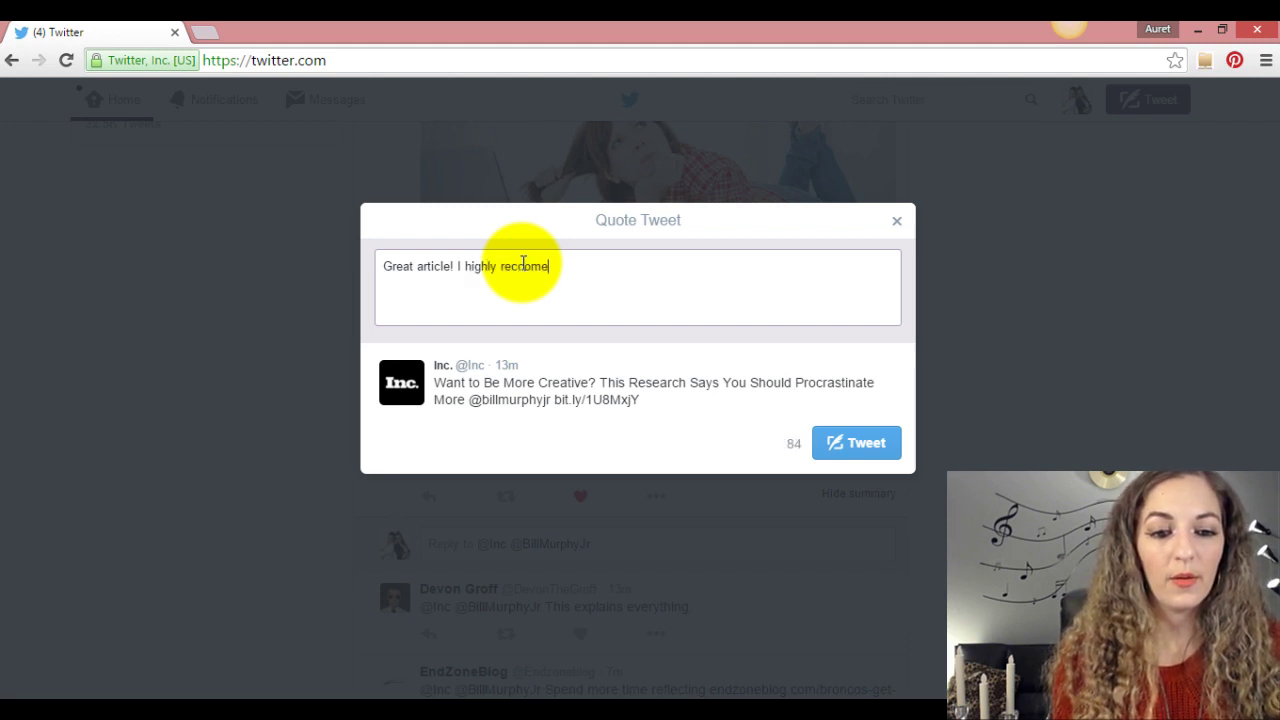
pyautogui.press('BackSpace')
pyautogui.press('BackSpace')
pyautogui.press('BackSpace')
pyautogui.press('BackSpace')
pyautogui.write('ommen')
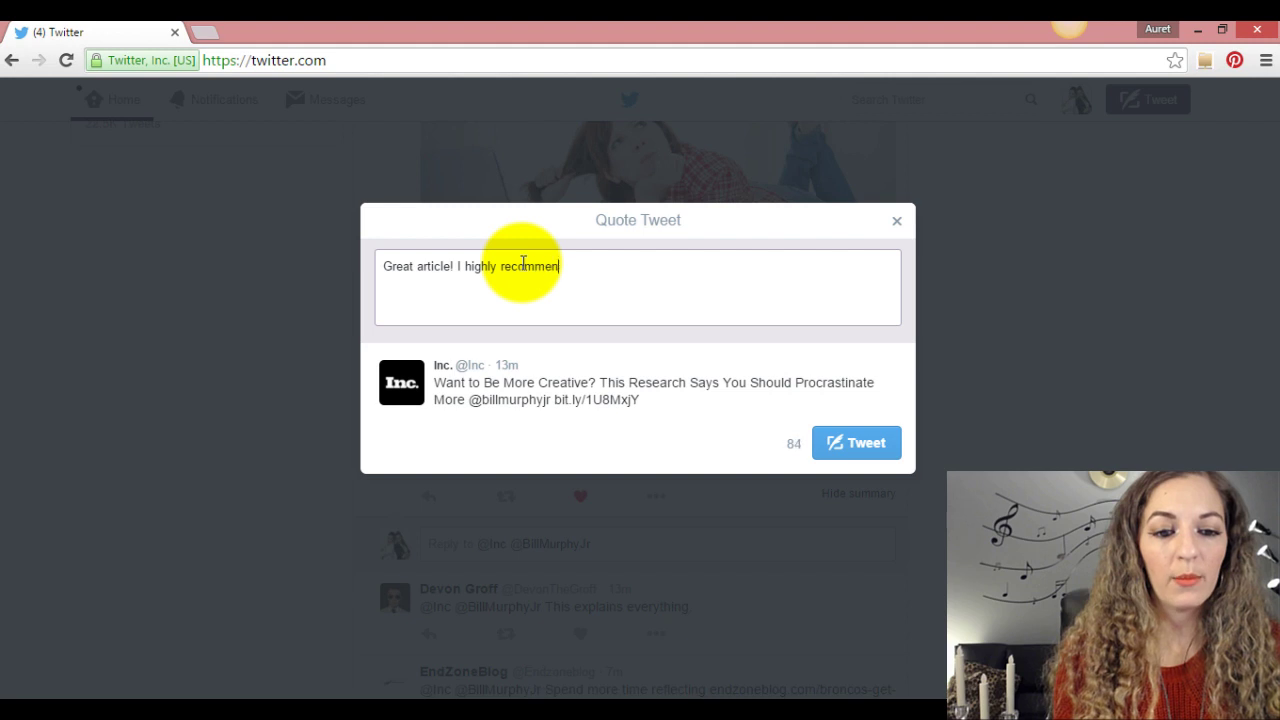
pyautogui.write('d reading this. ')
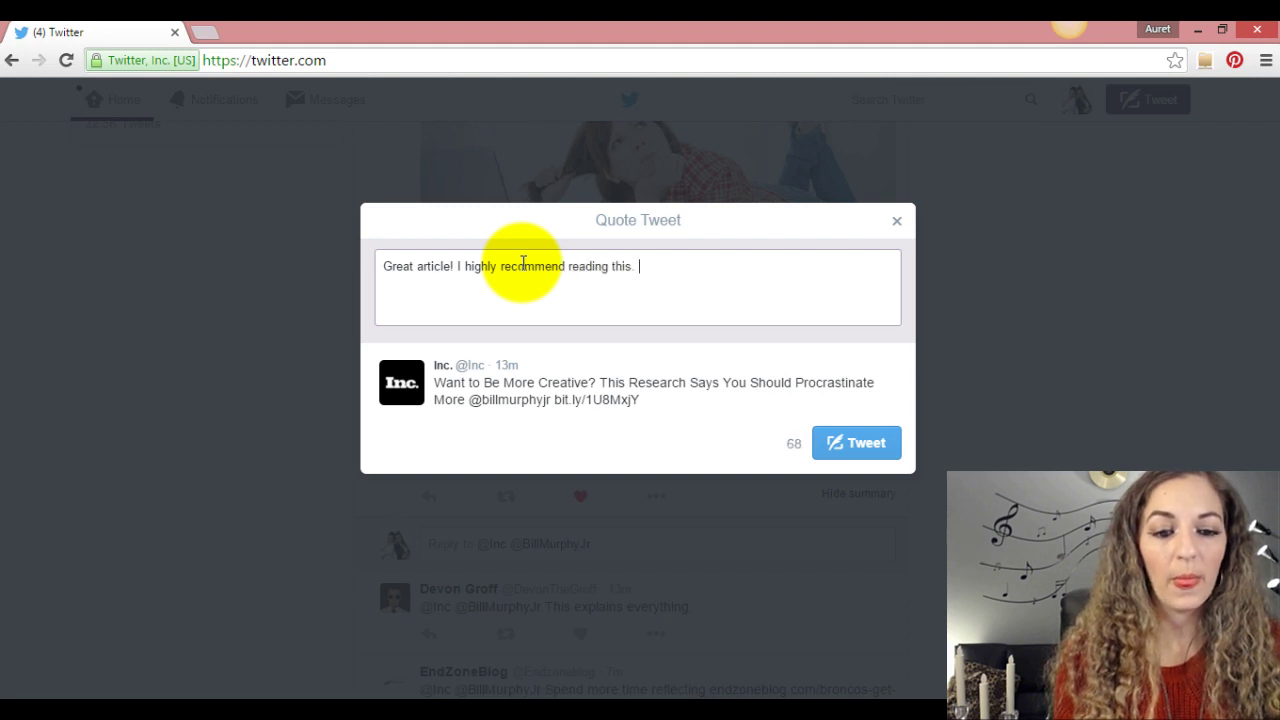
# Step: Add the hashtag #creativeentrepreneurs to the end of the quote tweet's comment and post it
pyautogui.write('#creative')
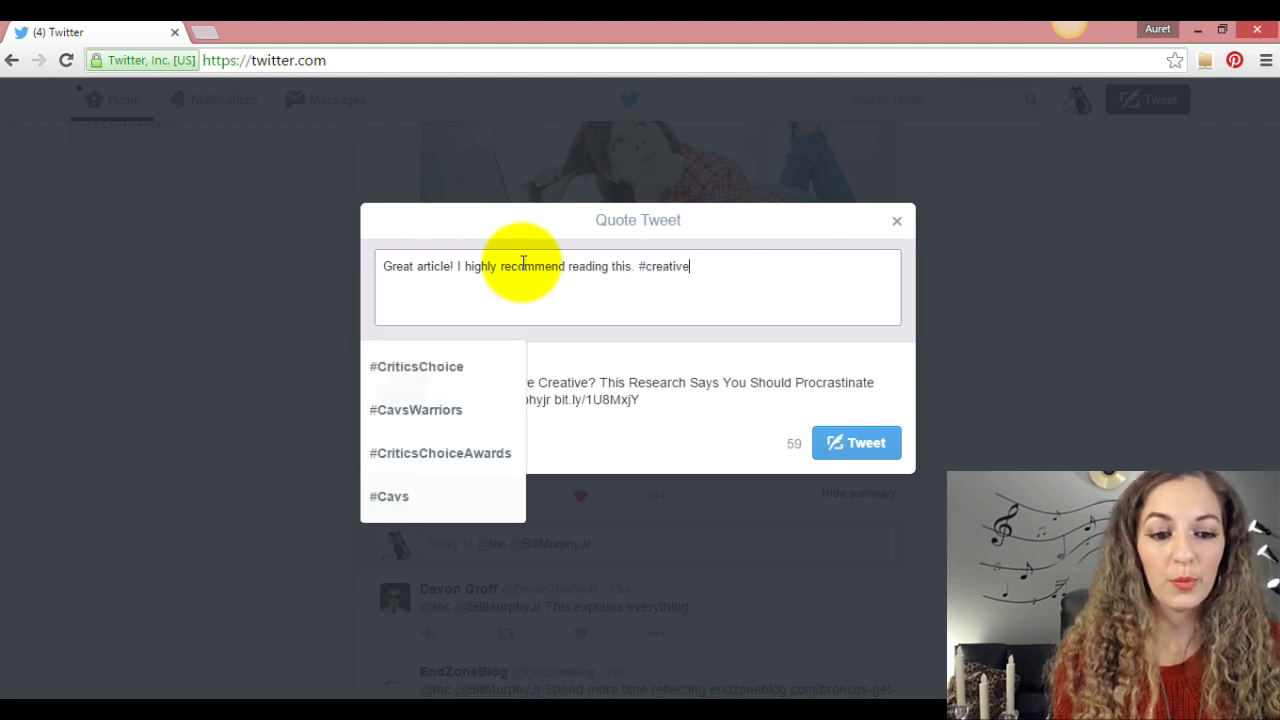
pyautogui.write('entrep')
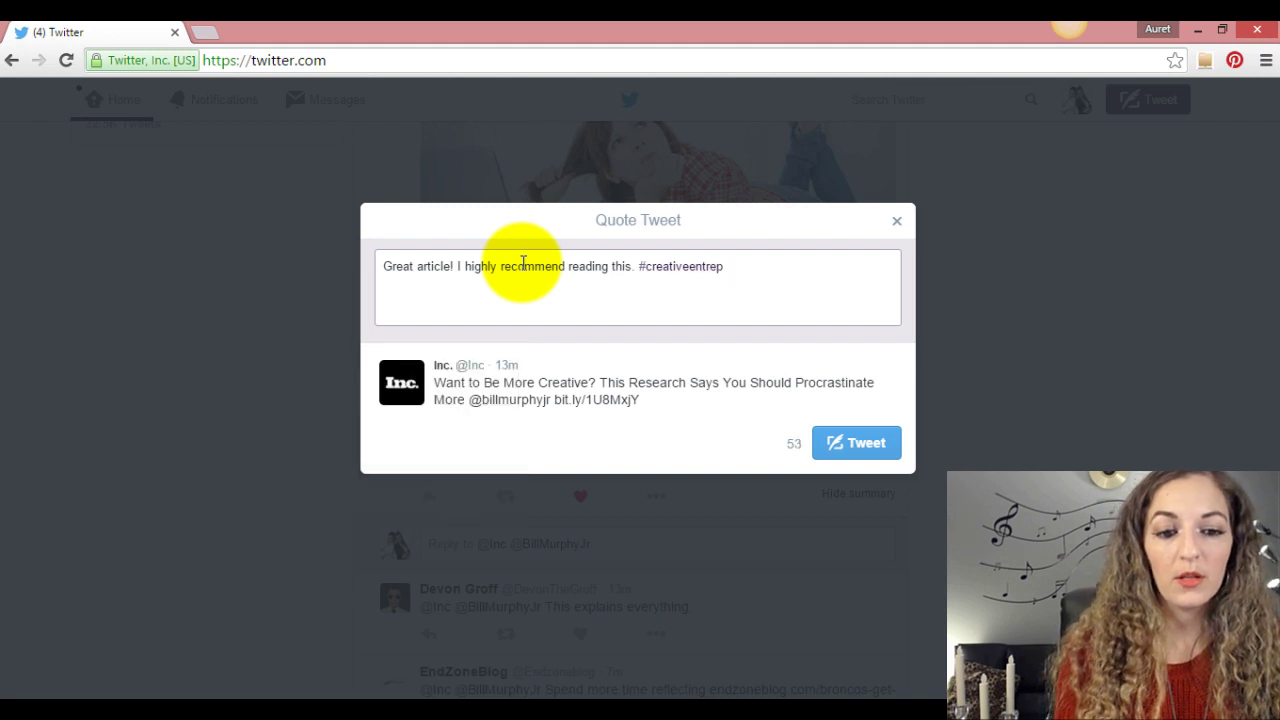
pyautogui.write('reneurs')
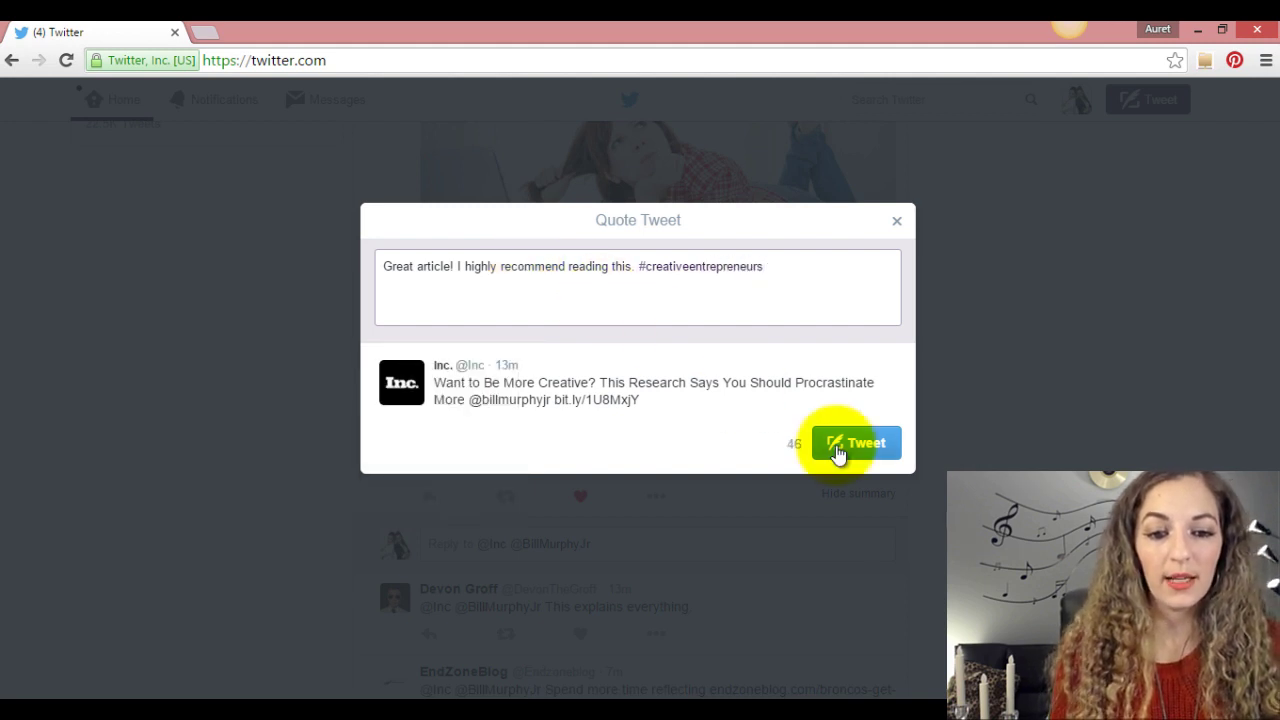
pyautogui.click(866, 445)
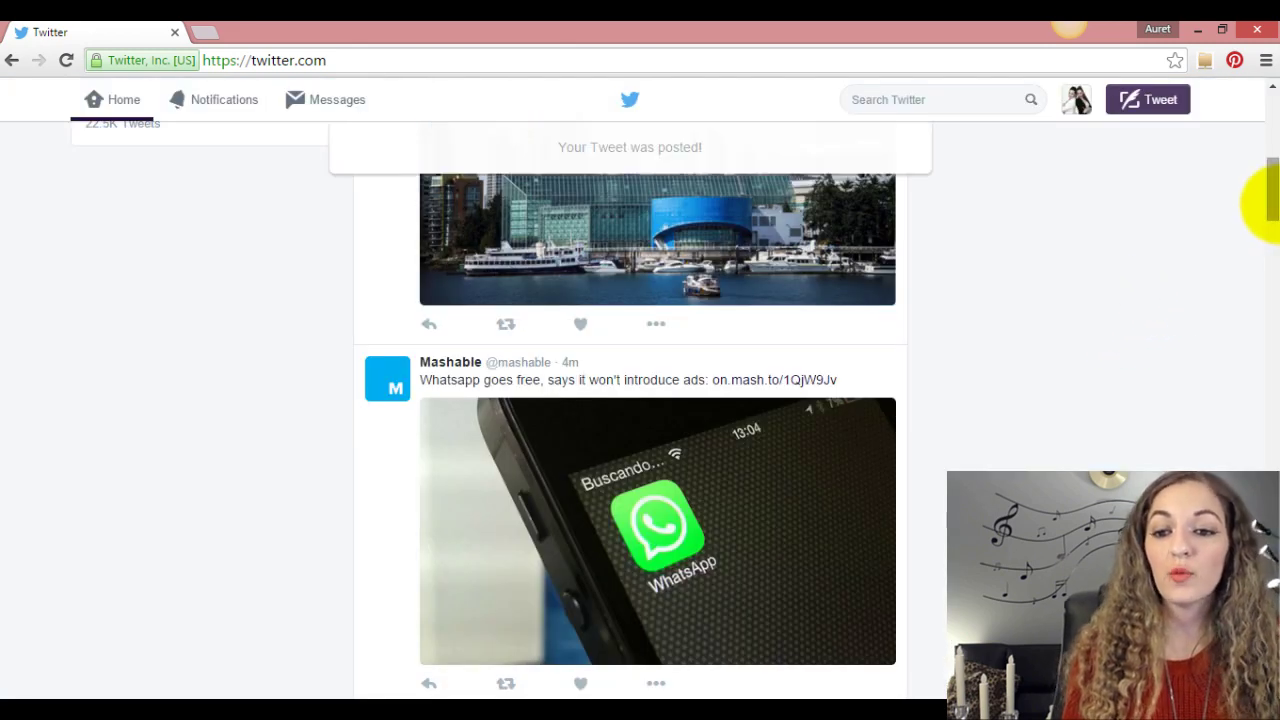
# Step: View the new posts at the start of the home timeline, then examine the quote tweet on the account's own profile
pyautogui.moveTo(1268, 165); pyautogui.dragTo(1266, 114)
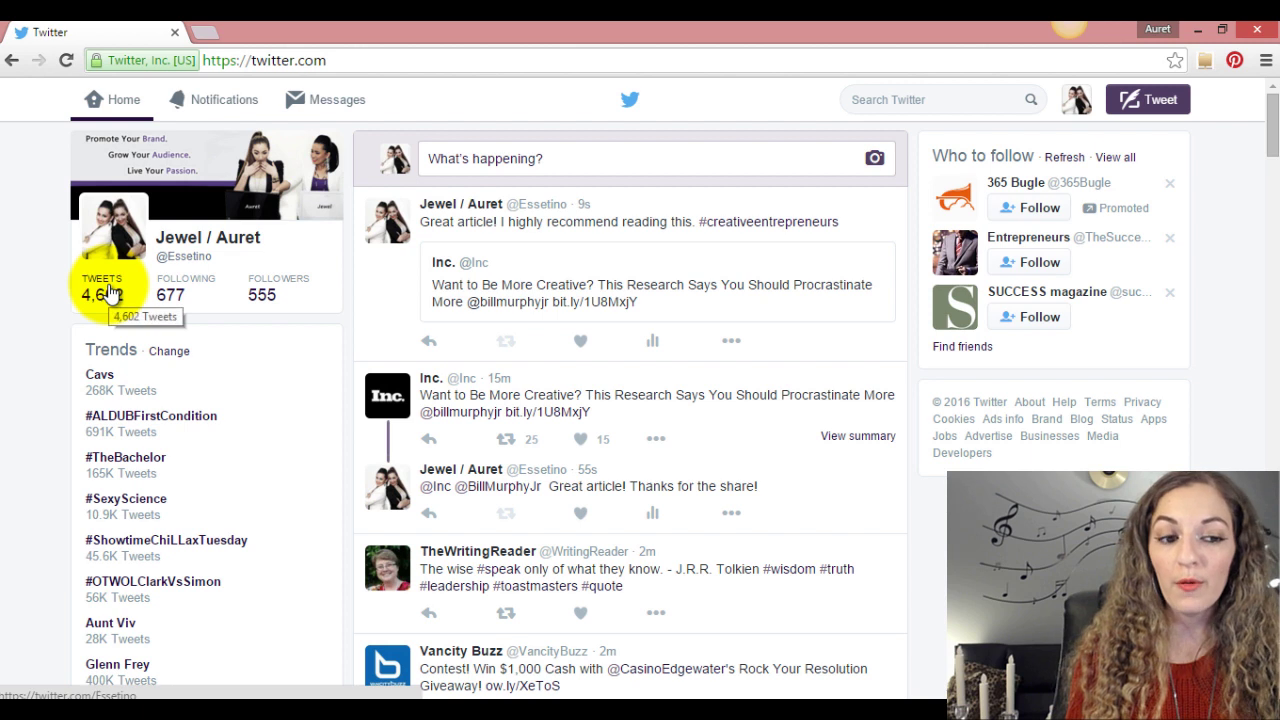
pyautogui.click(1080, 105)
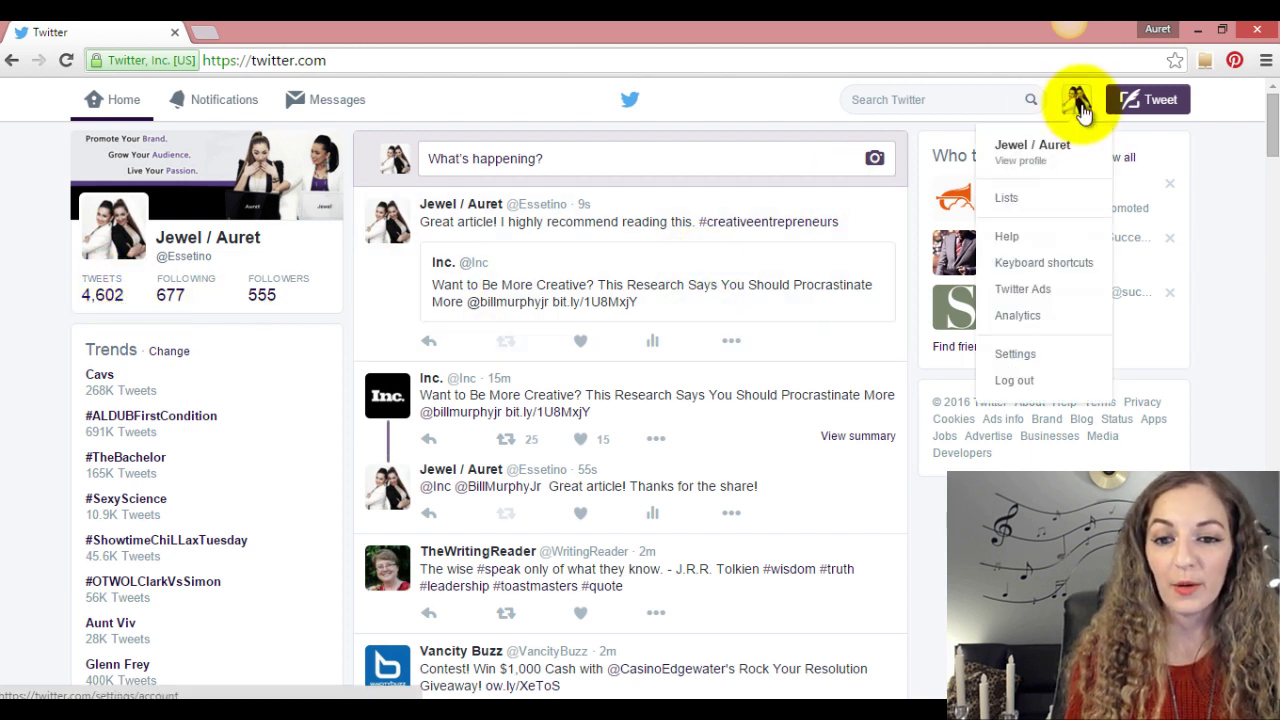
pyautogui.click(1030, 156)
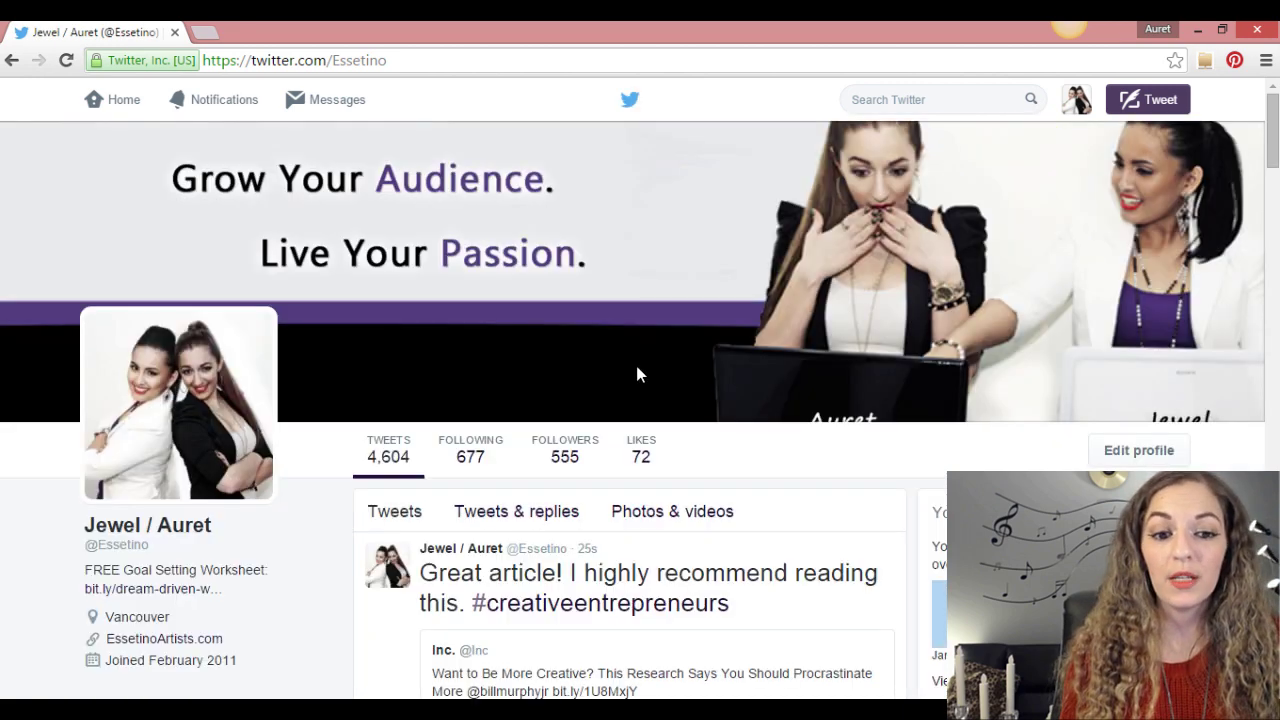
pyautogui.moveTo(1270, 140); pyautogui.dragTo(1272, 190)
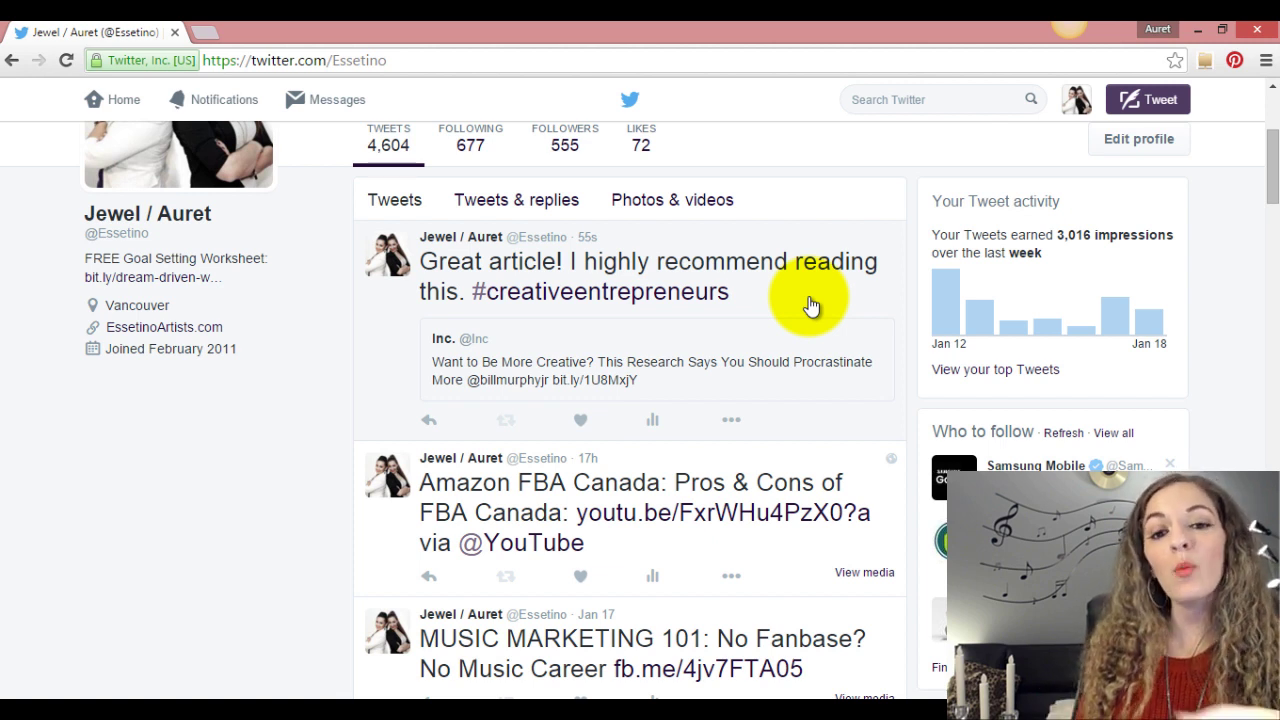
# Step: Search Twitter for "abstract art"
pyautogui.click(922, 99)
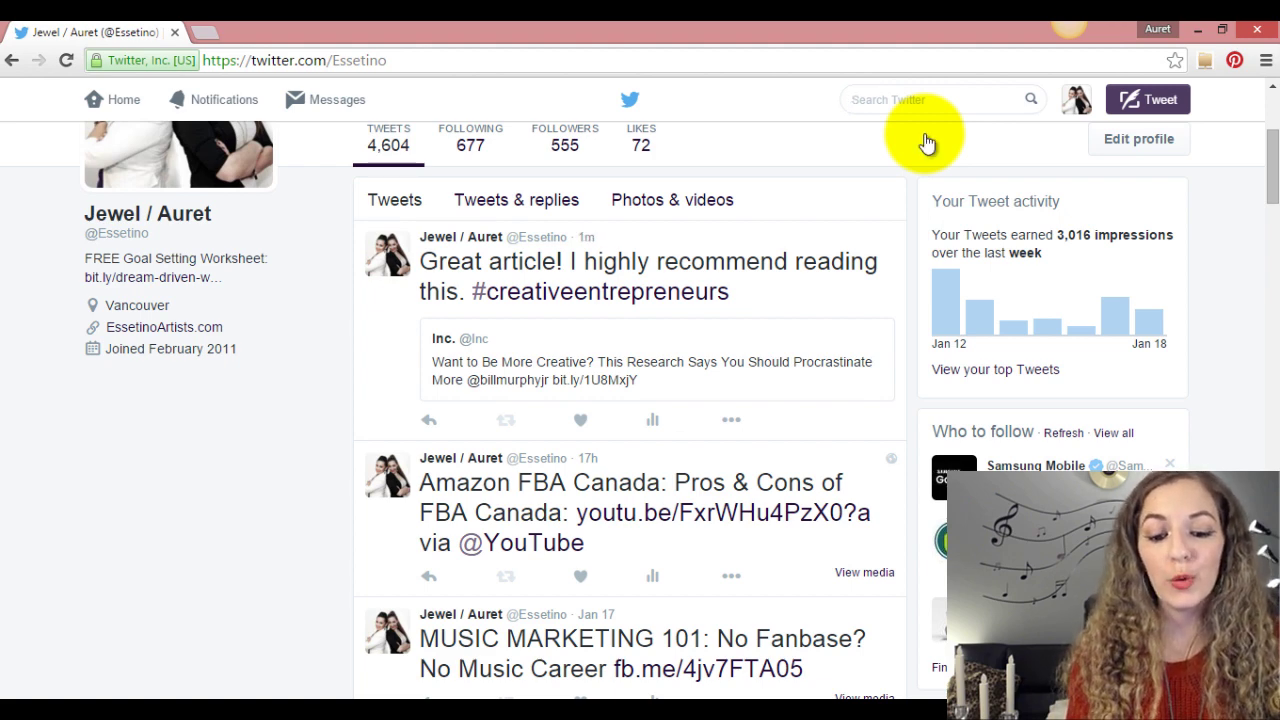
pyautogui.write('ab')
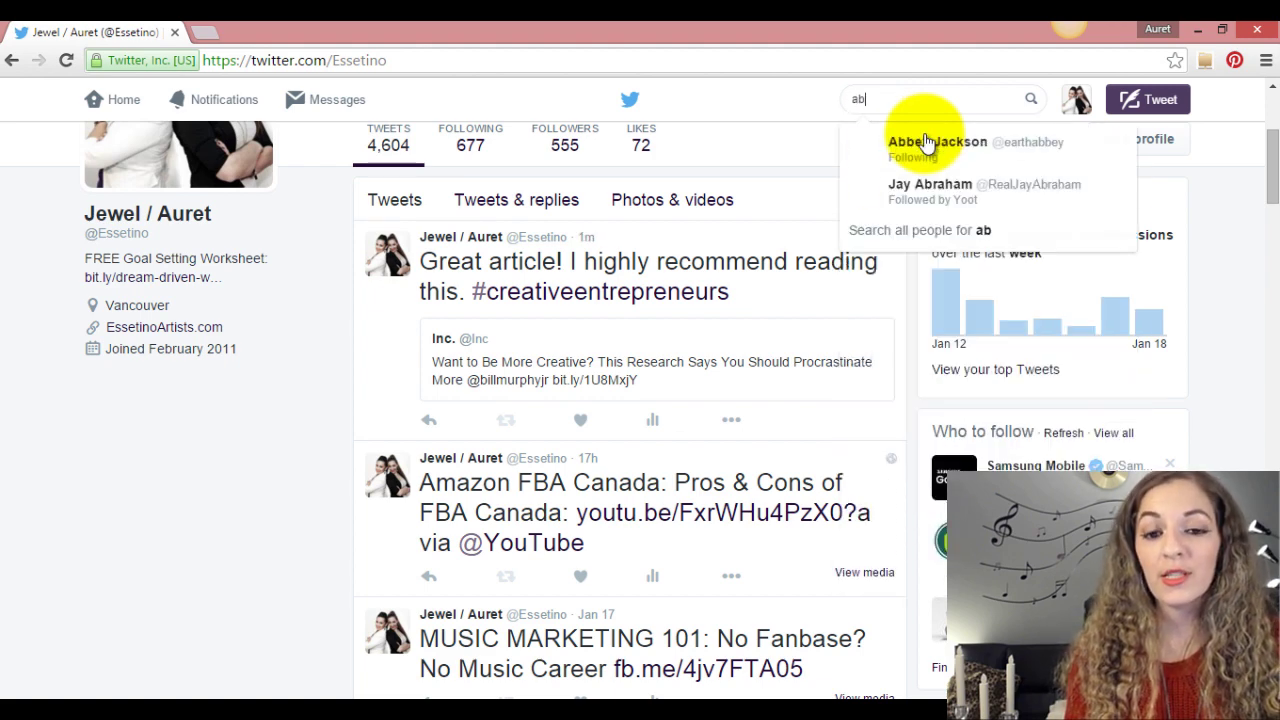
pyautogui.write('stract art')
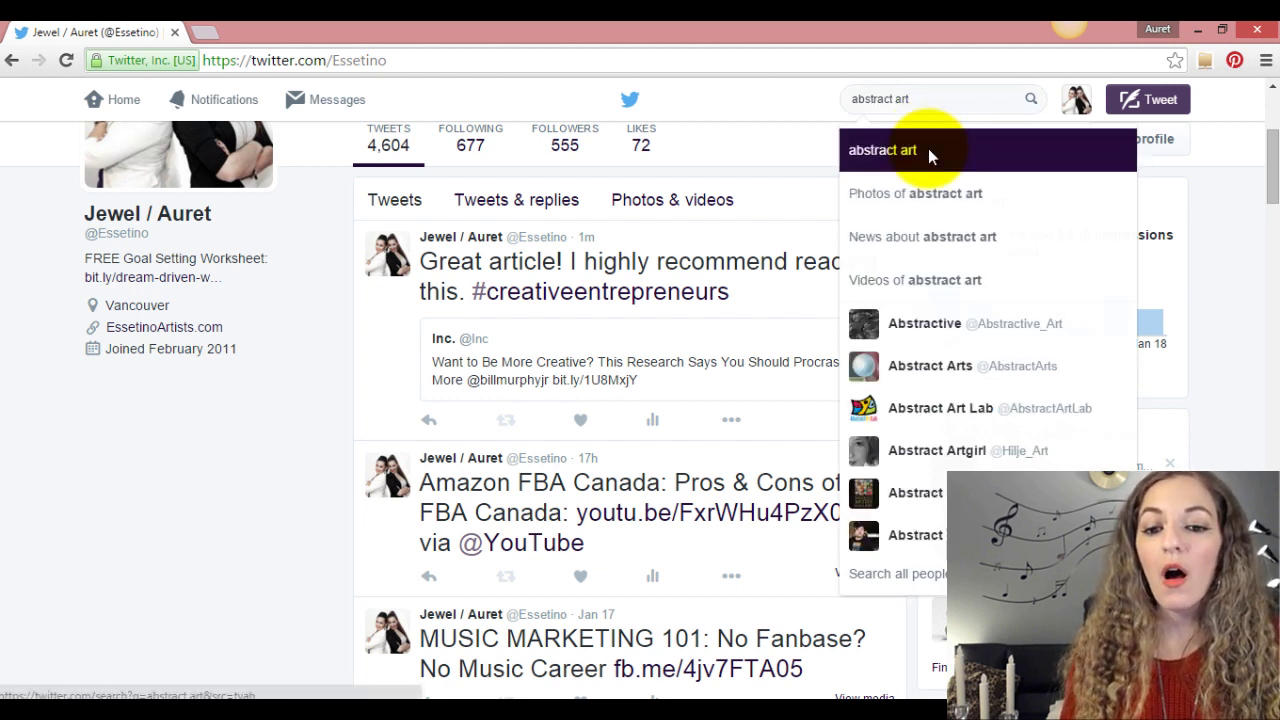
pyautogui.click(927, 147)
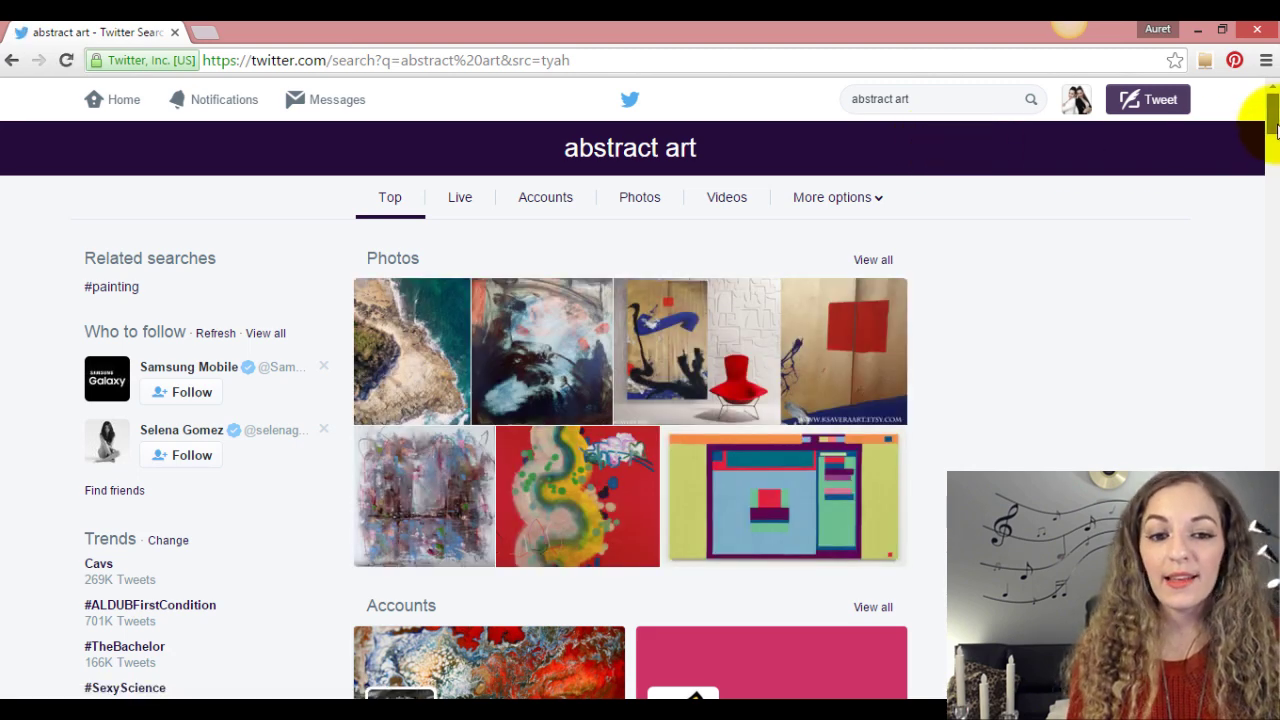
# Step: Look through the photos, accounts and tweets in the "abstract art" search results, and return to the home timeline
pyautogui.moveTo(1272, 125); pyautogui.dragTo(1273, 155)
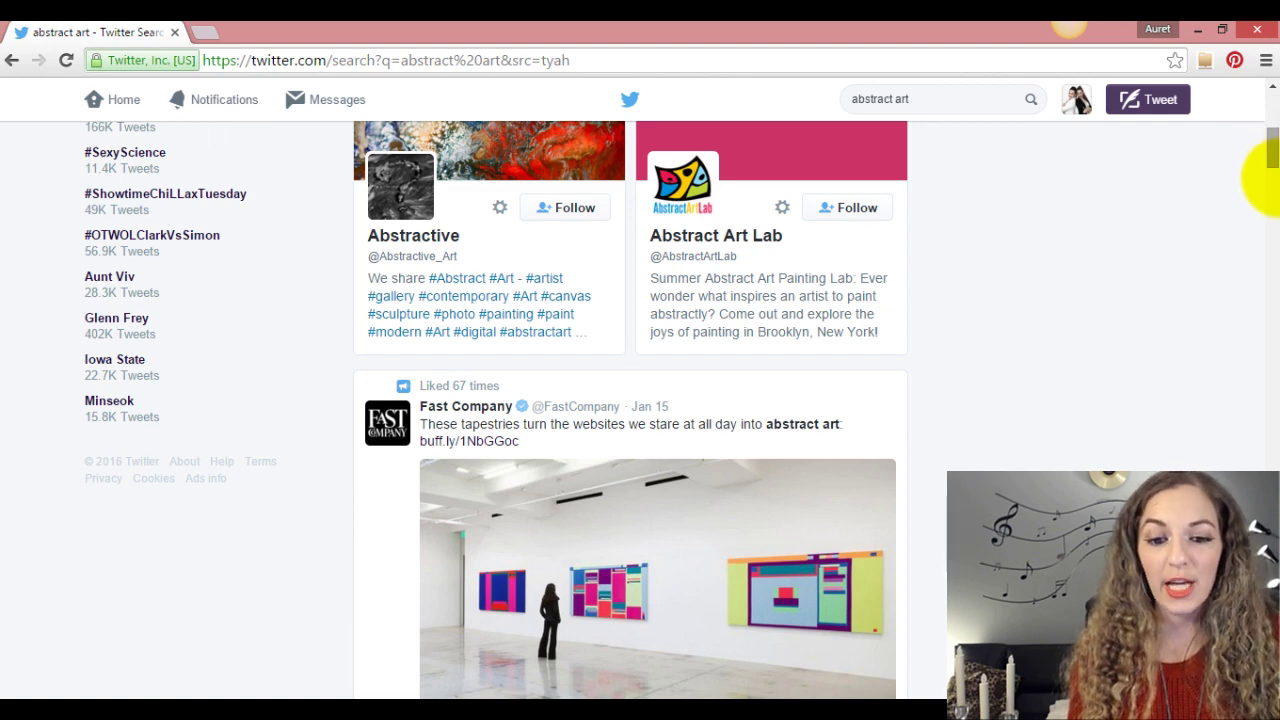
pyautogui.rightClick(1268, 205)
pyautogui.click(1268, 200)
pyautogui.moveTo(1274, 199); pyautogui.dragTo(1274, 203)
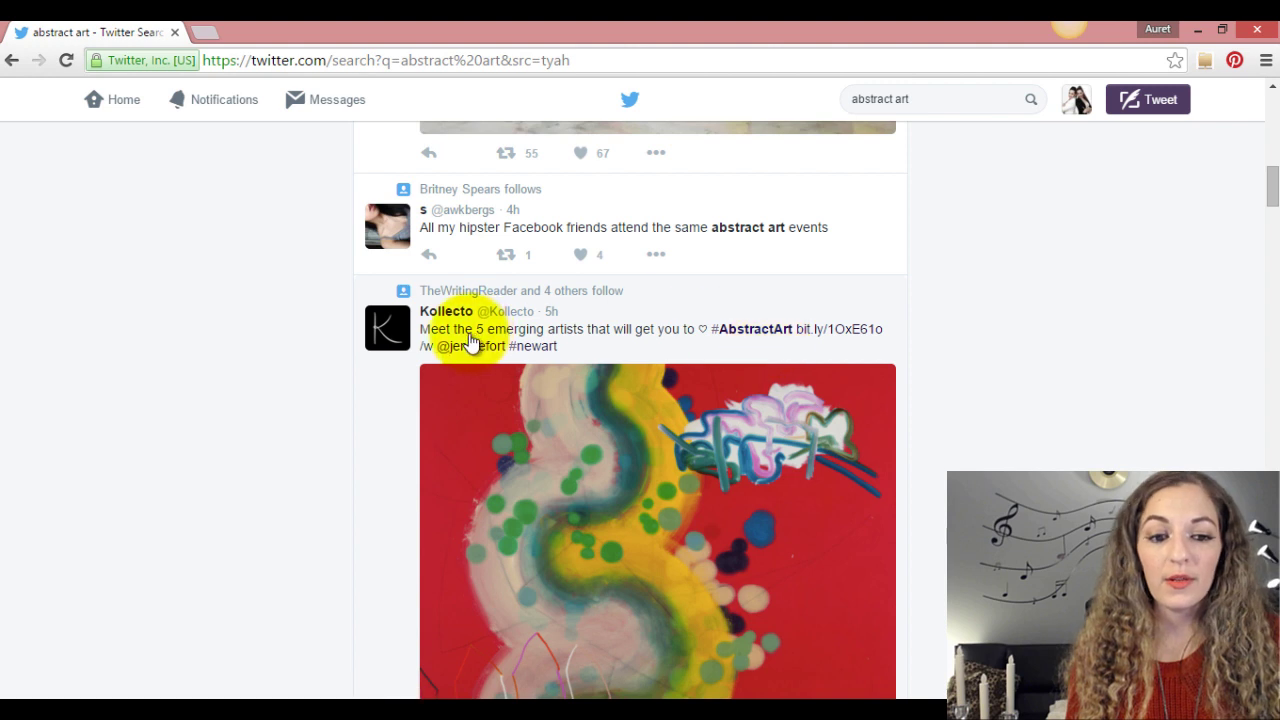
pyautogui.moveTo(610, 415)
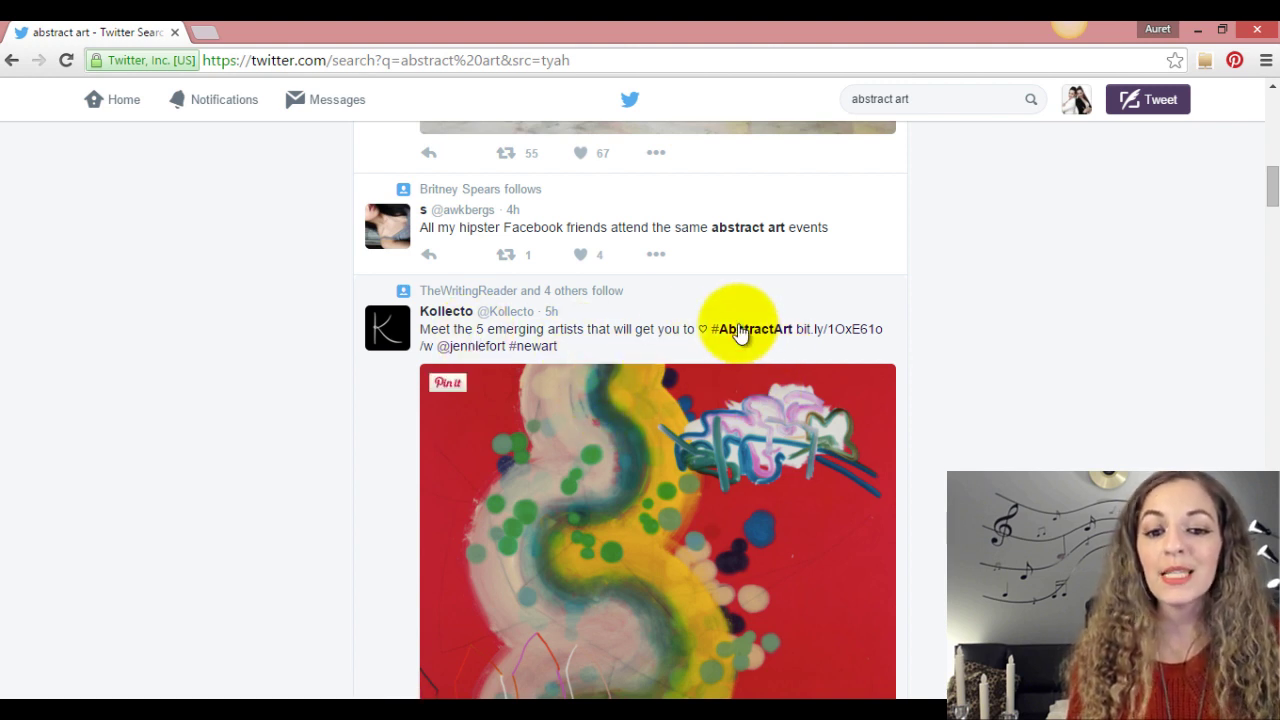
pyautogui.moveTo(1270, 178); pyautogui.dragTo(1271, 238)
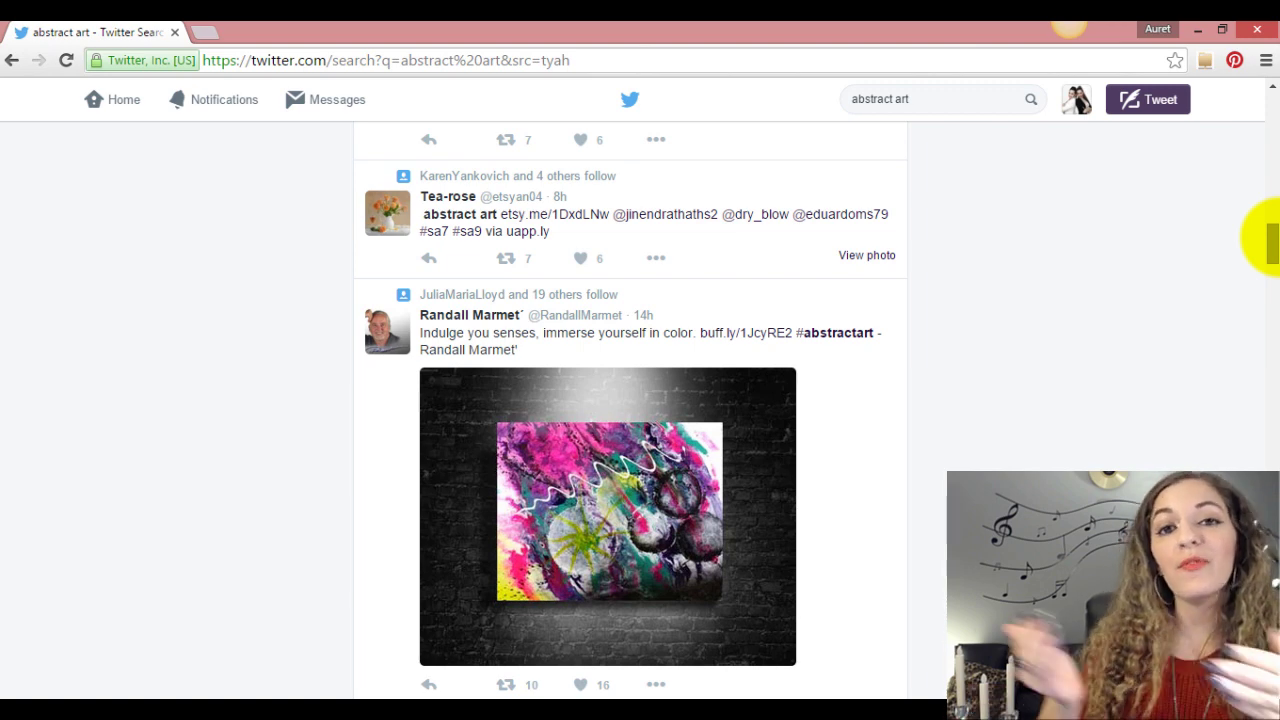
pyautogui.moveTo(1268, 240); pyautogui.dragTo(1257, 86)
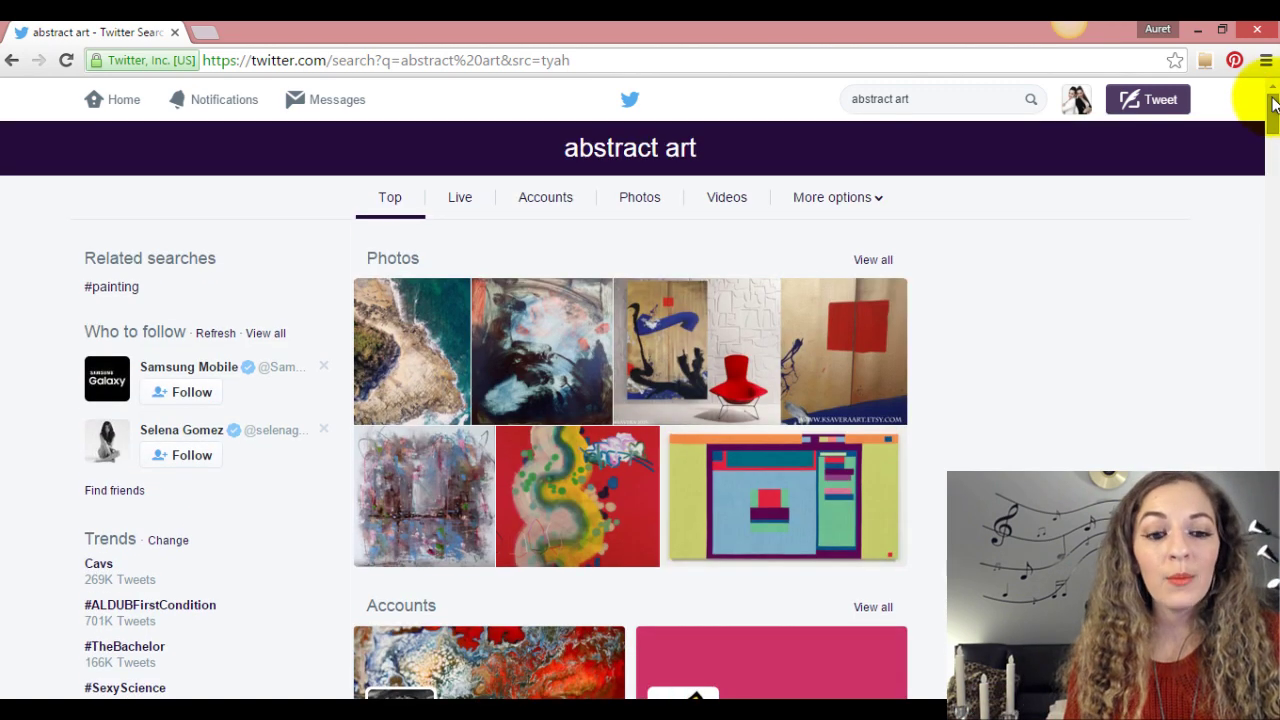
pyautogui.click(120, 104)
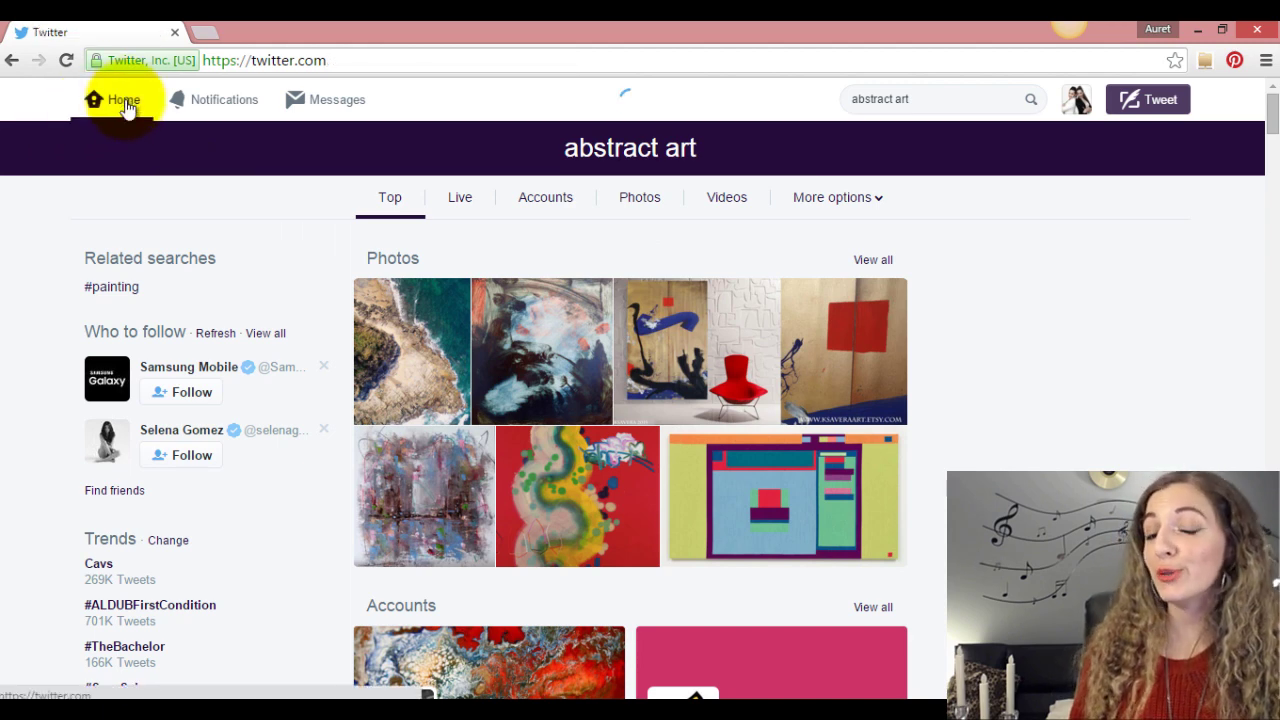